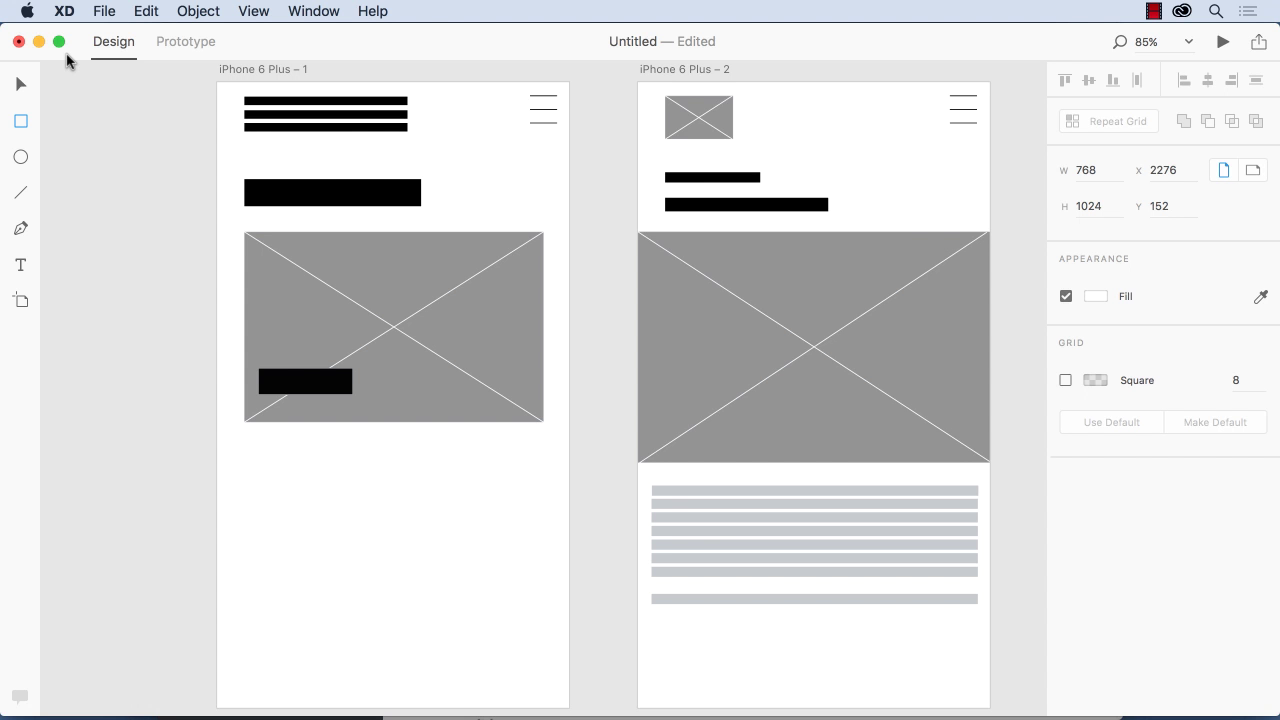
Switch from the Rectangle tool to the Select tool for picking objects on the iPhone wireframes
click(21, 84)
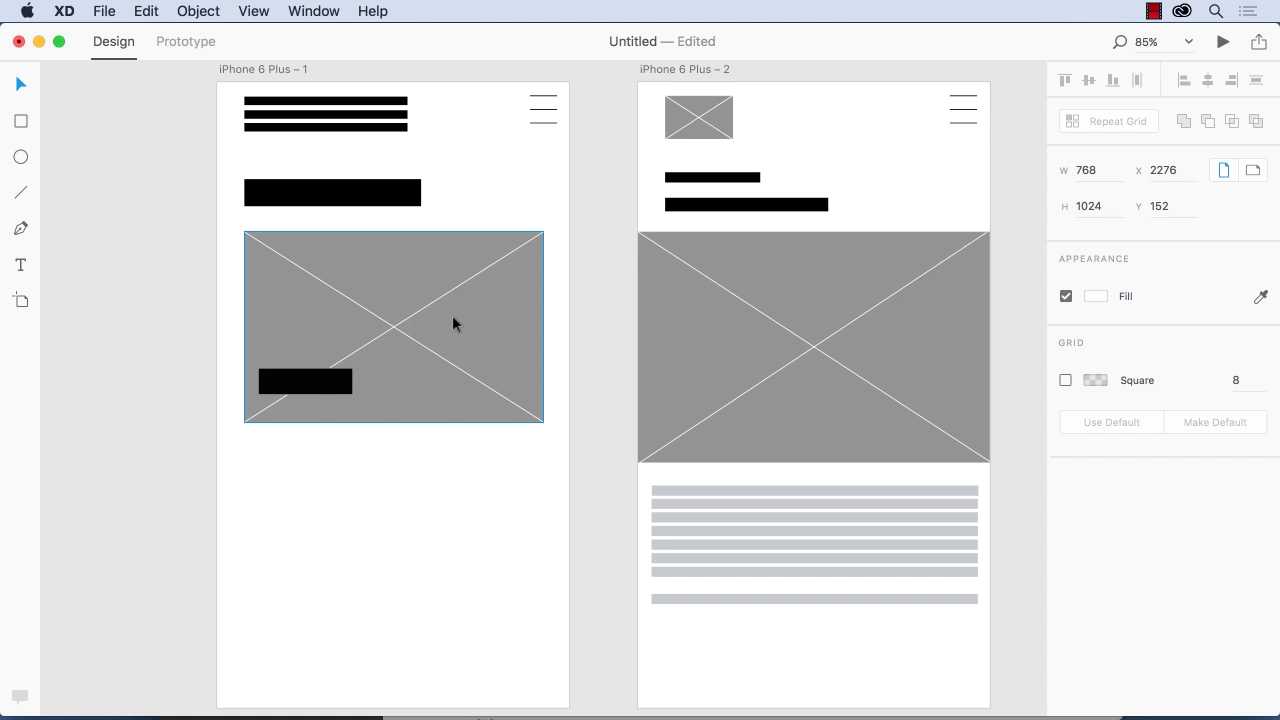
Make the first screen's image card a repeat grid stretched to 560 tall, then select its first image
drag(234, 220, 566, 483)
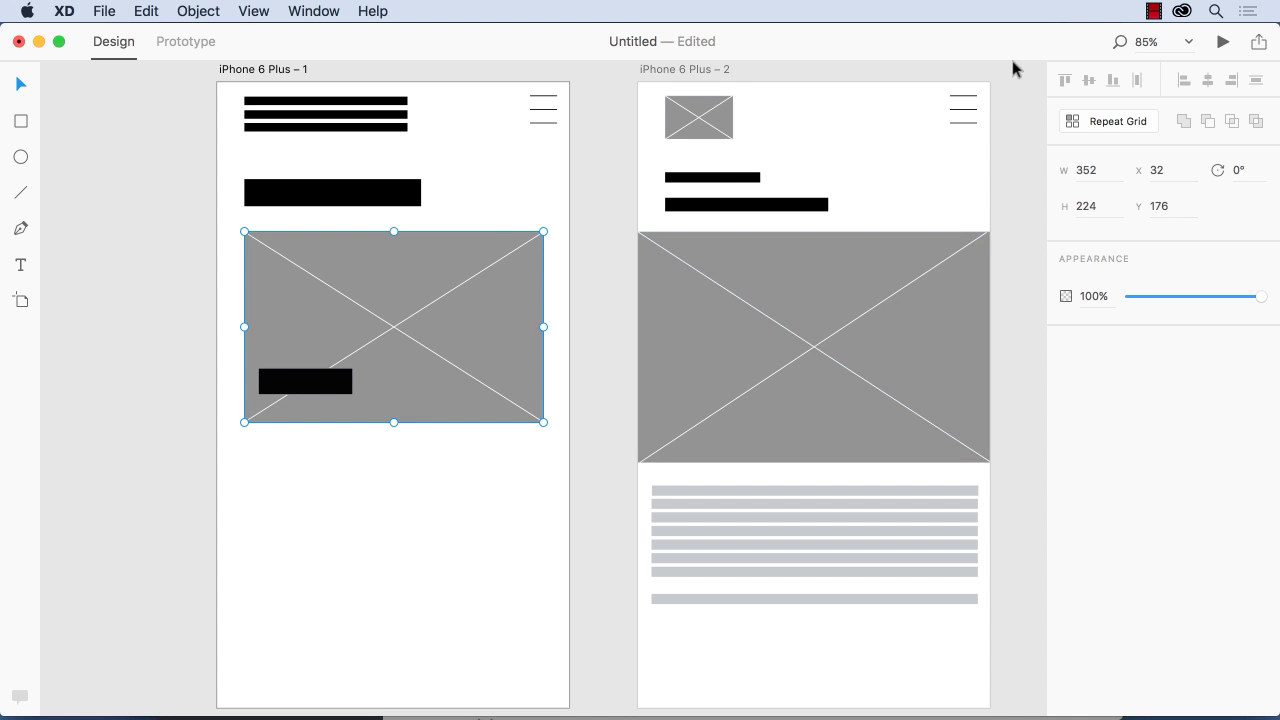
click(1123, 124)
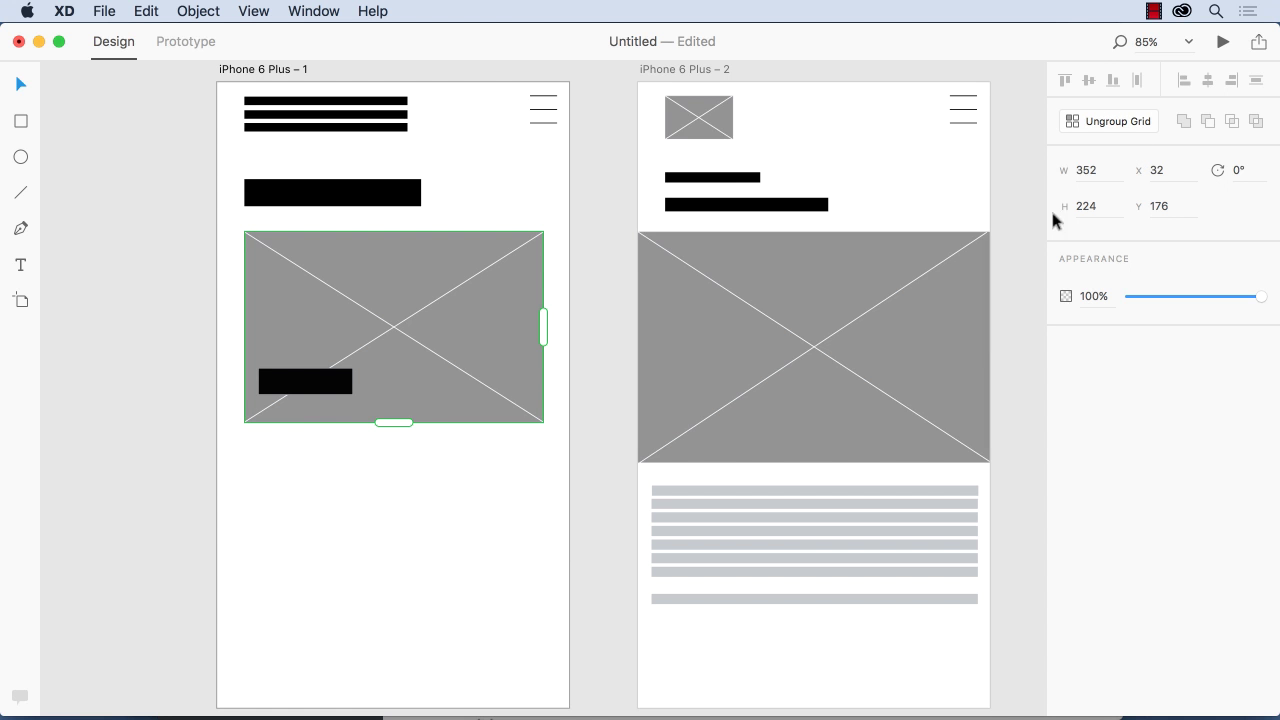
drag(394, 422, 400, 707)
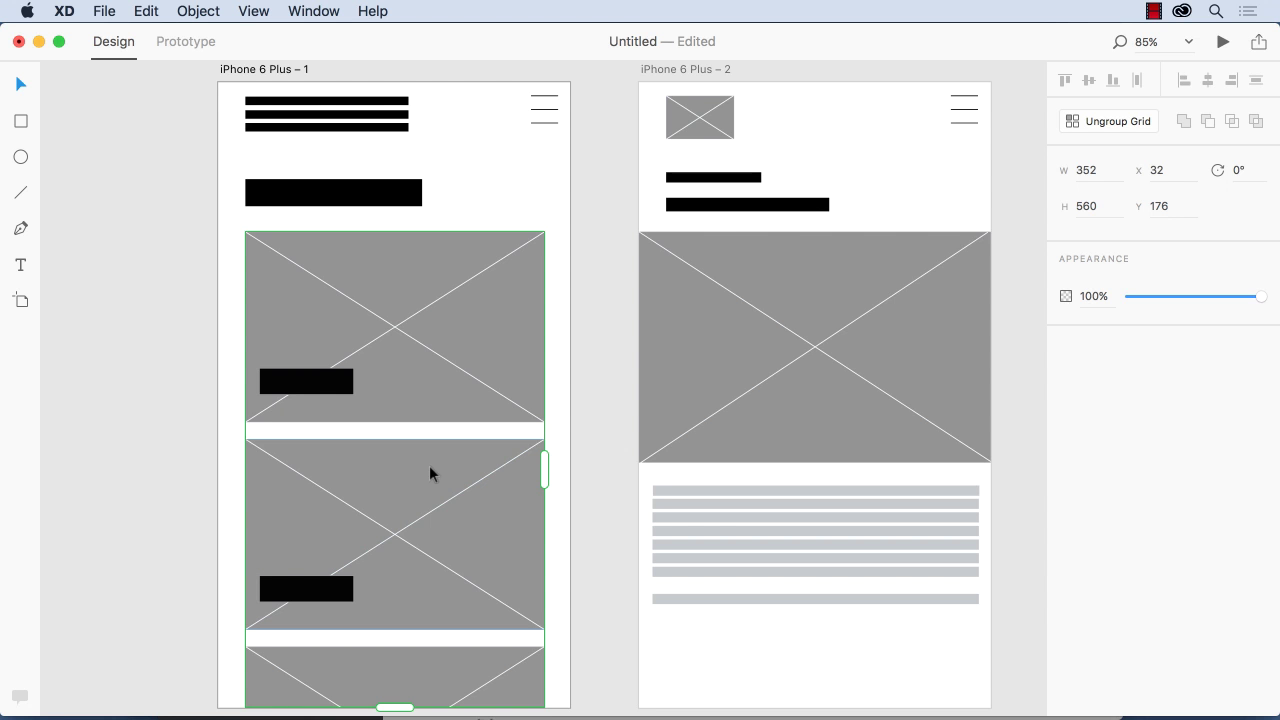
double_click(433, 310)
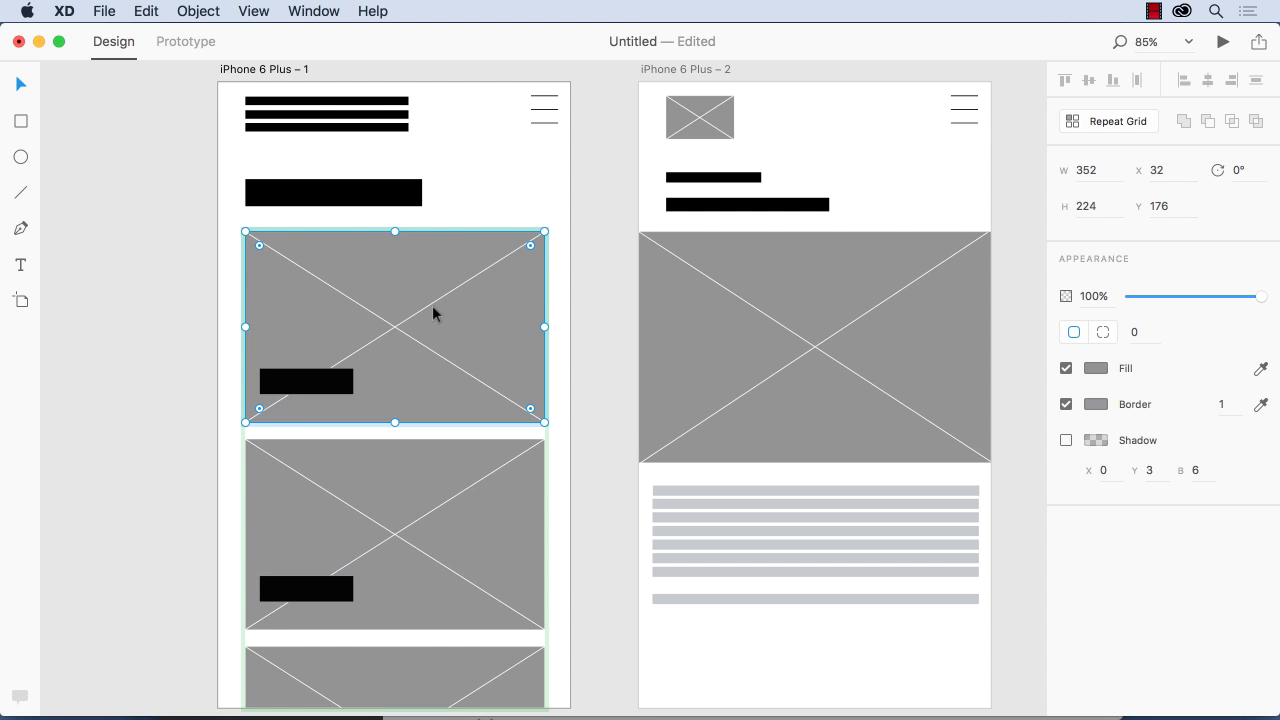
In Prototype mode, link the first grid image to iPhone 6 Plus – 2 with a 0.6 s transition
click(197, 43)
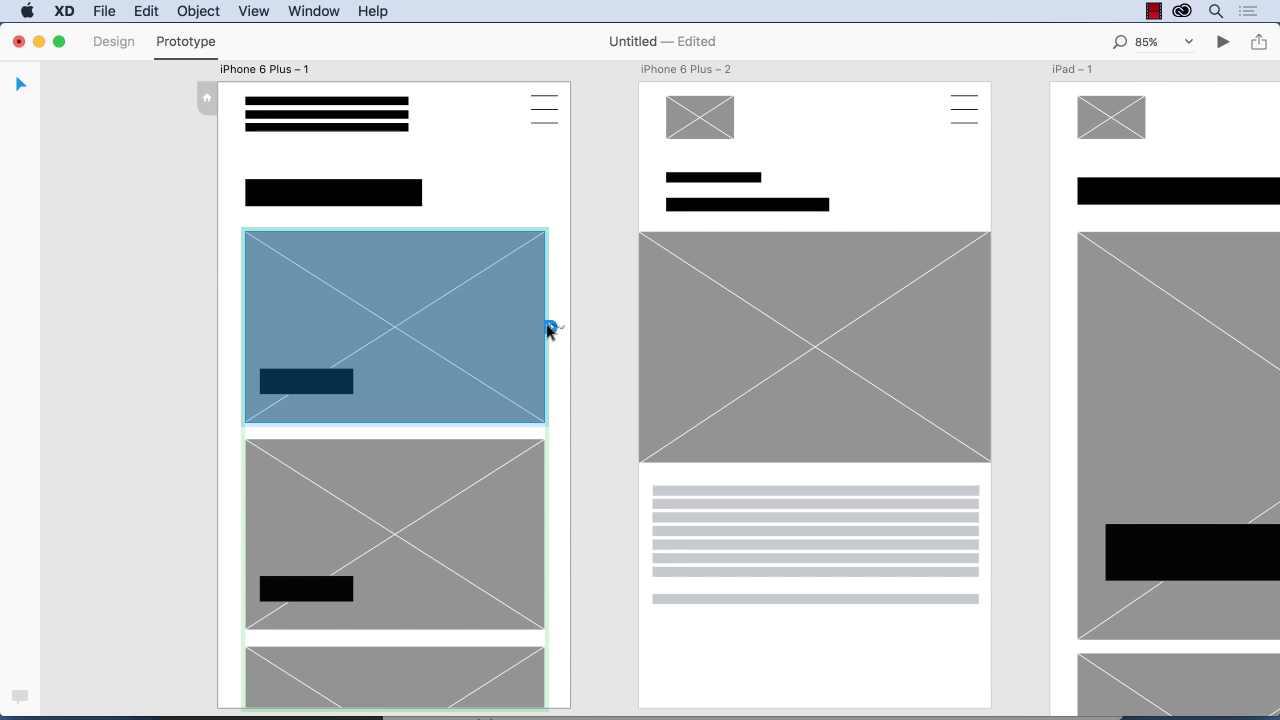
drag(550, 328, 665, 297)
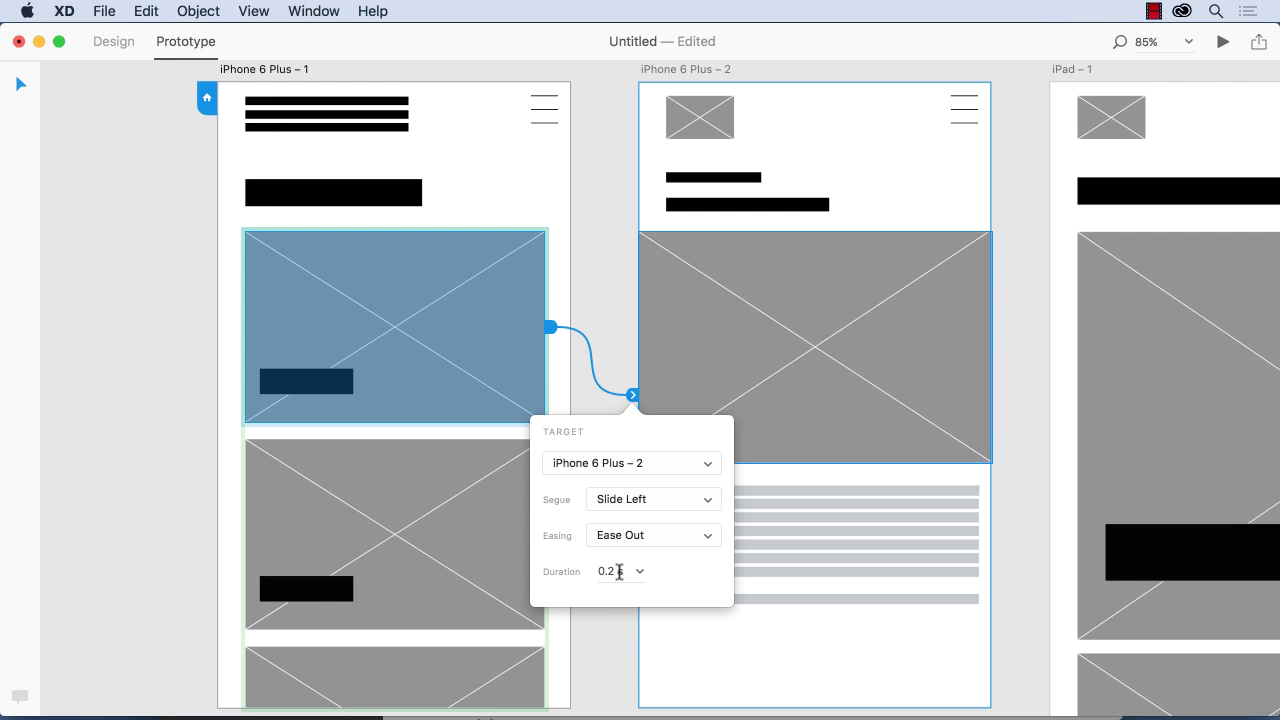
click(639, 573)
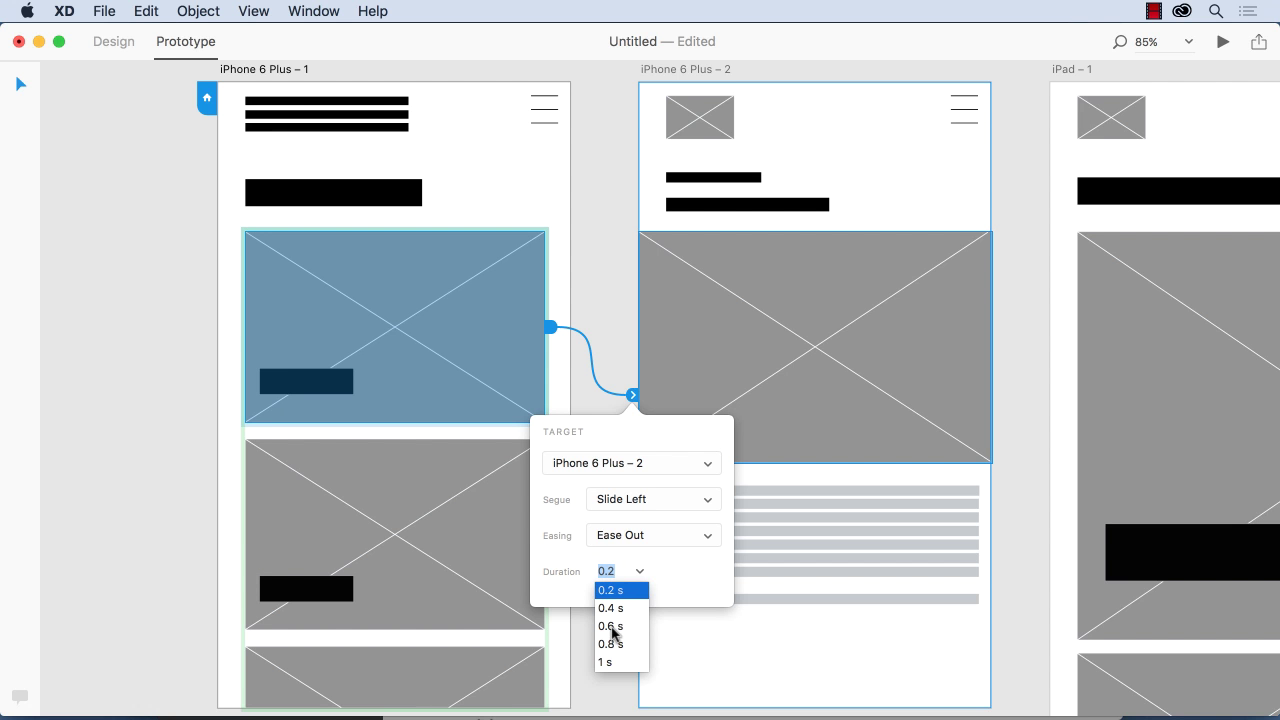
click(613, 626)
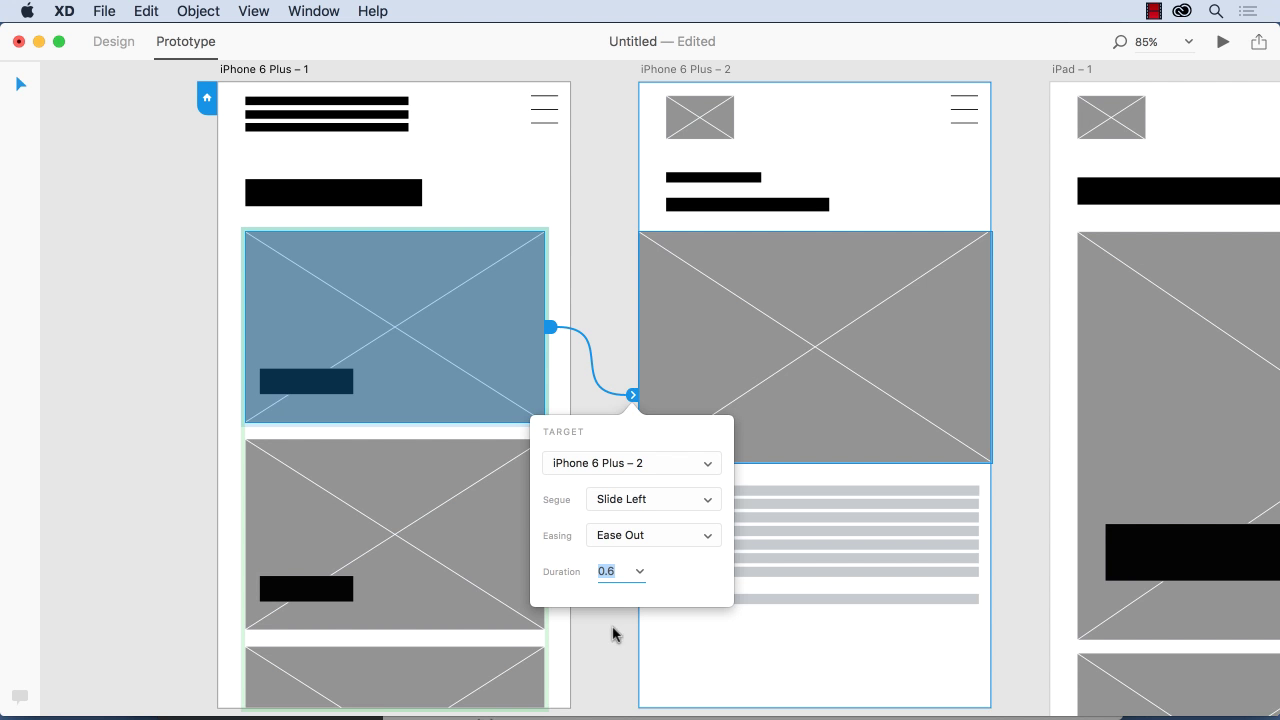
Preview the prototype and test the first image's link to iPhone 6 Plus – 2
click(613, 628)
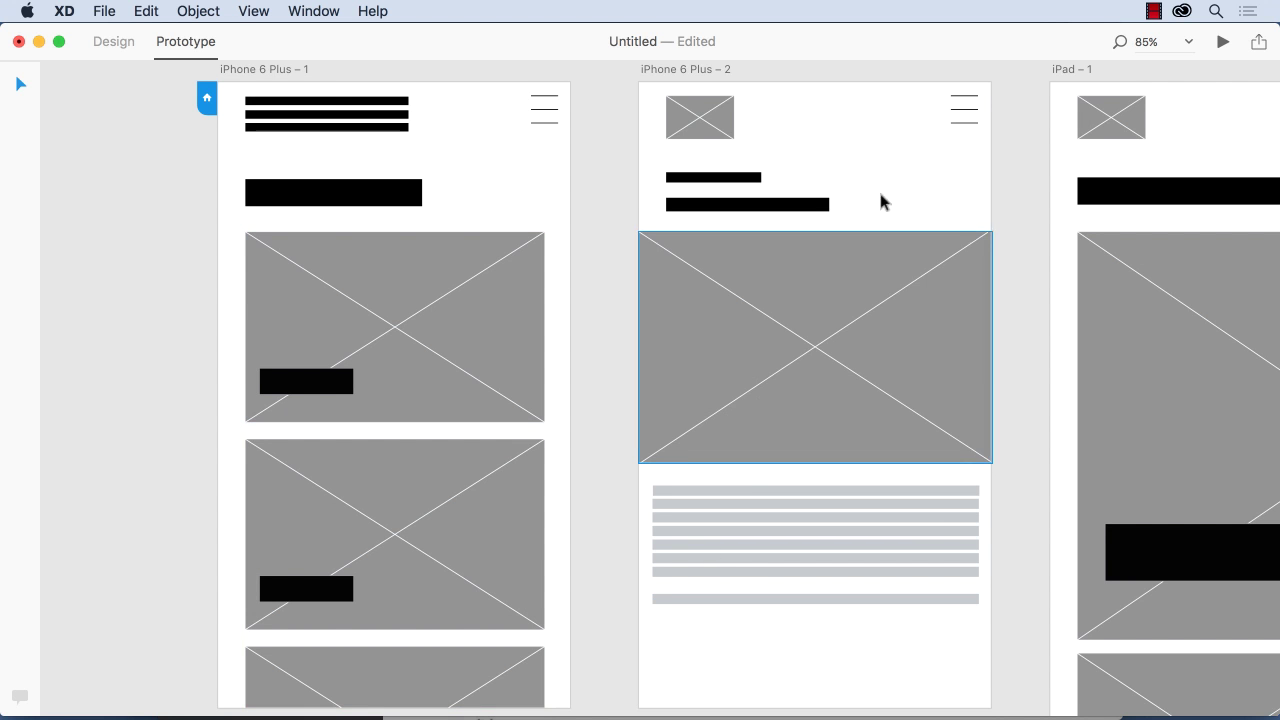
click(1220, 43)
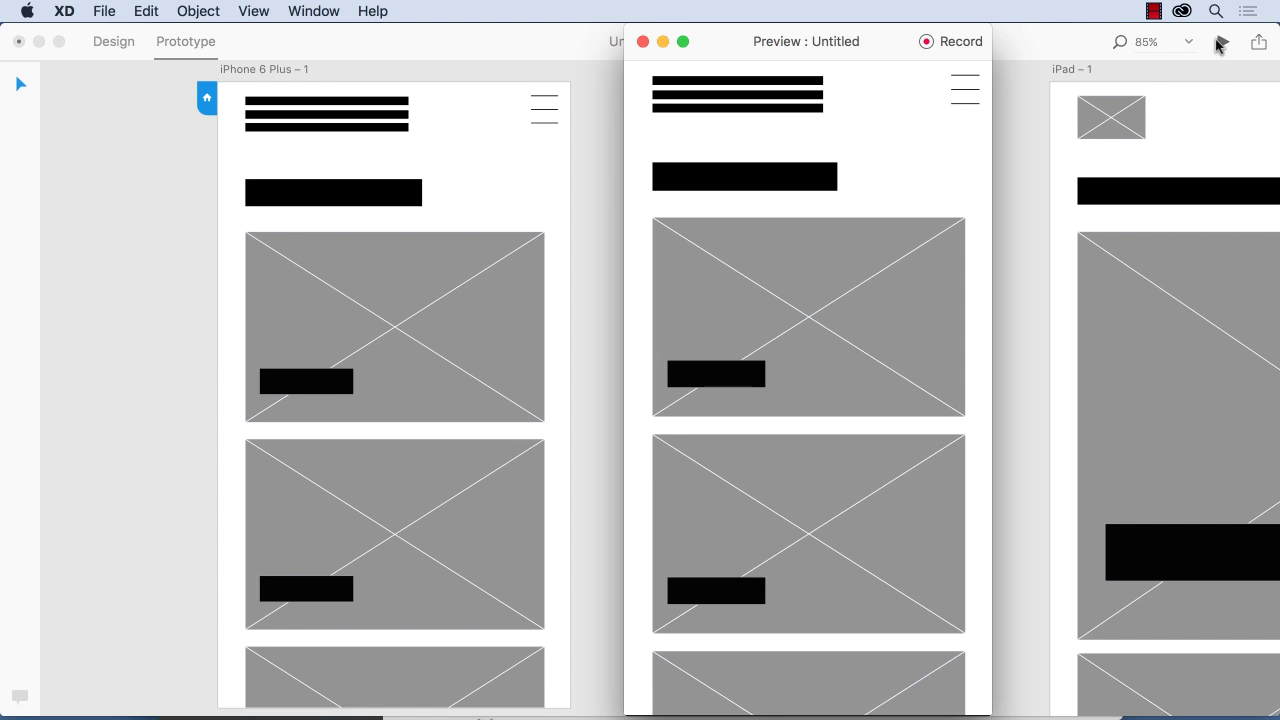
click(777, 318)
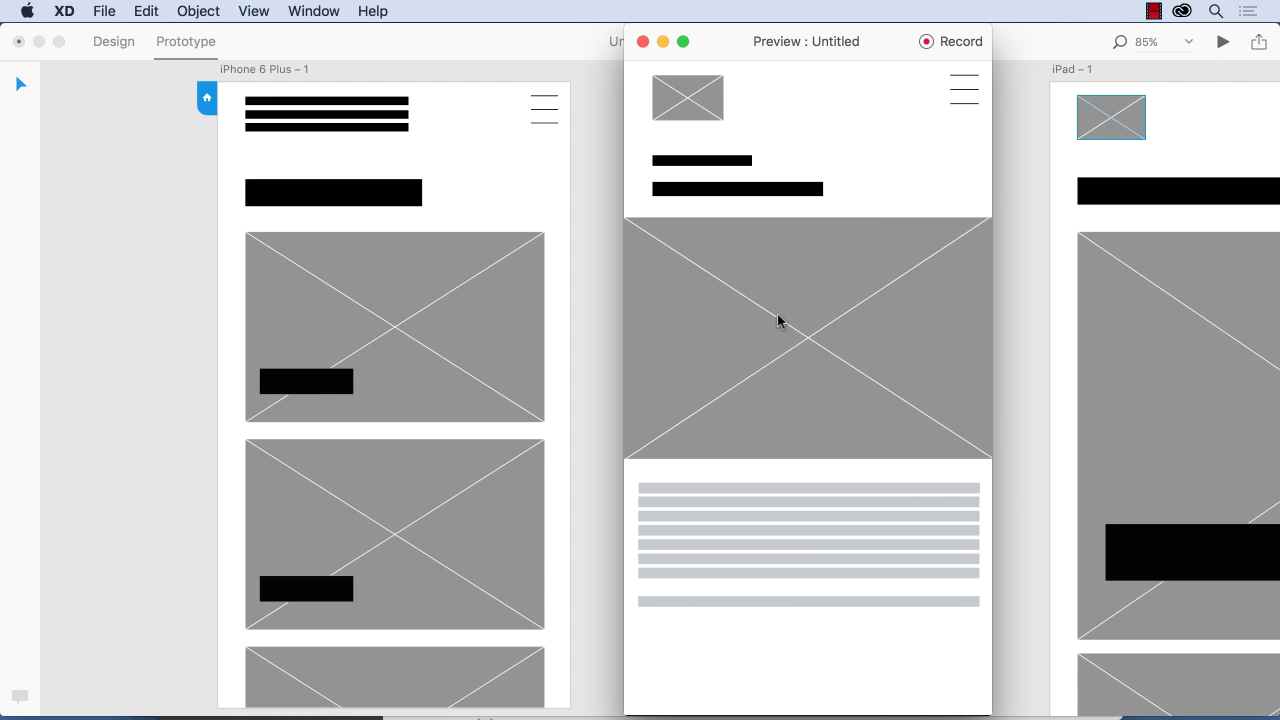
click(643, 41)
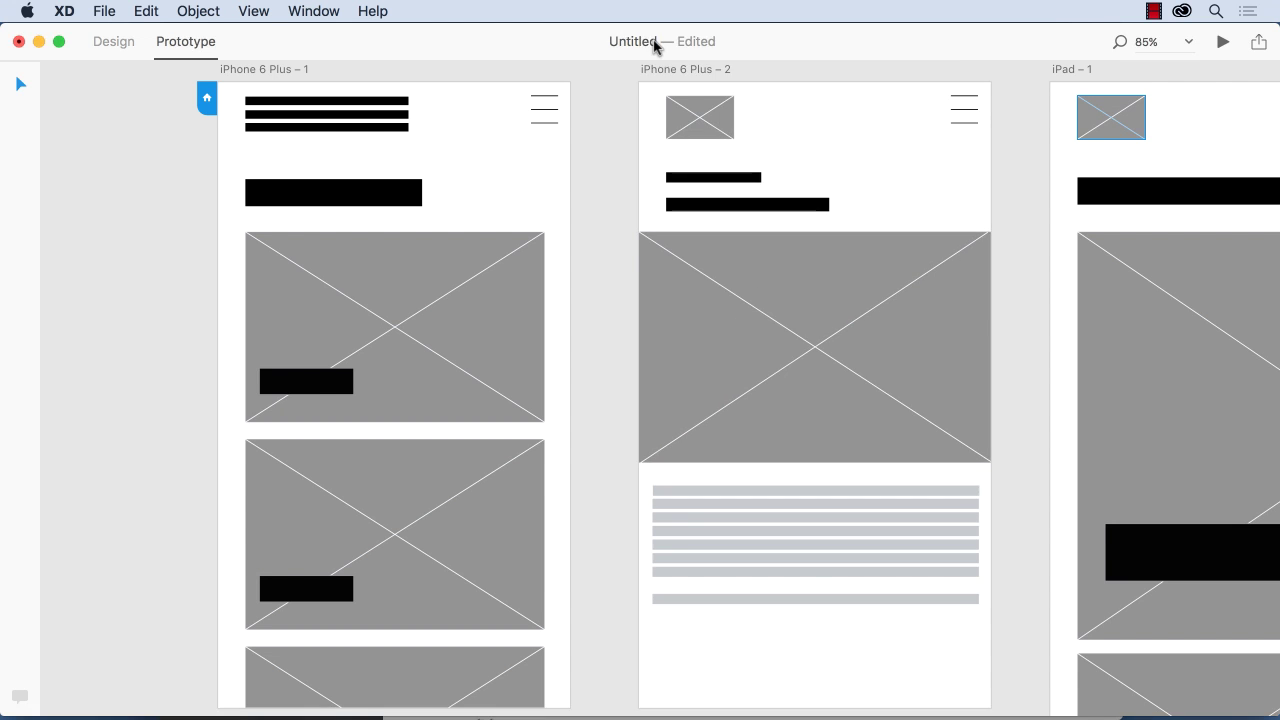
Link screen 2's small top image back to iPhone 6 Plus – 1 with Slide Right, 0.4 s
click(700, 121)
drag(740, 119, 370, 222)
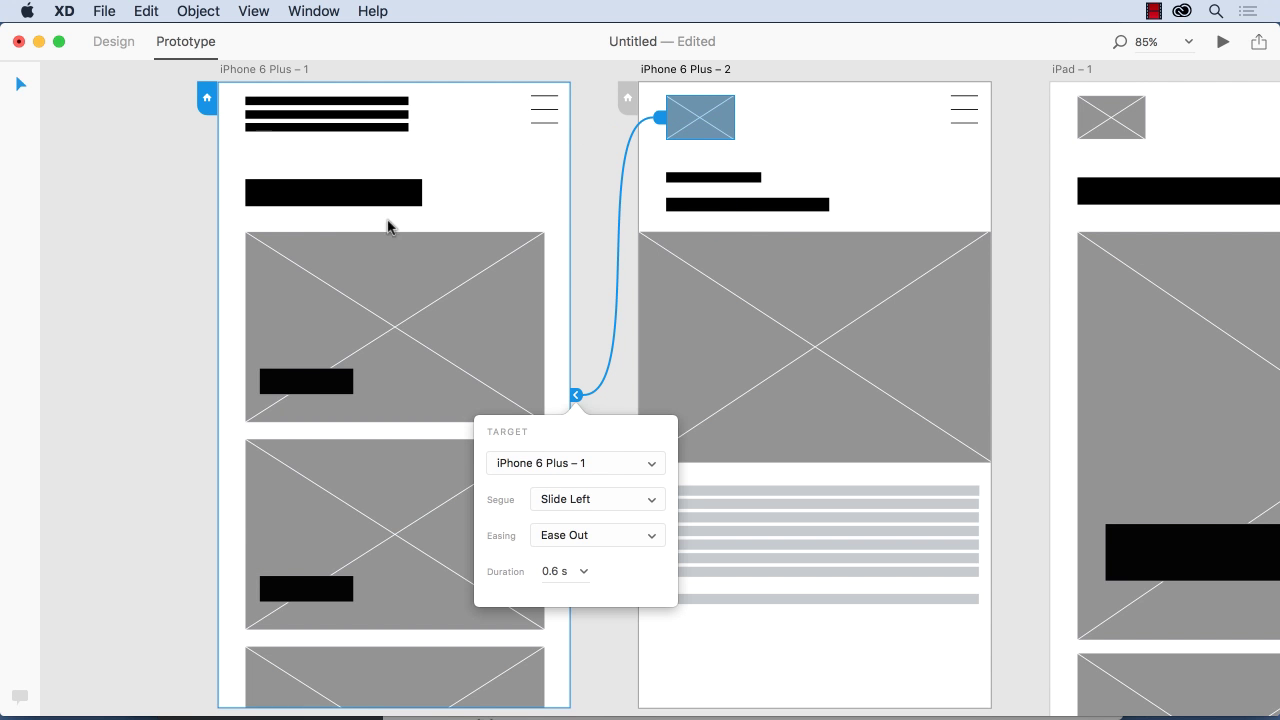
click(578, 499)
click(572, 515)
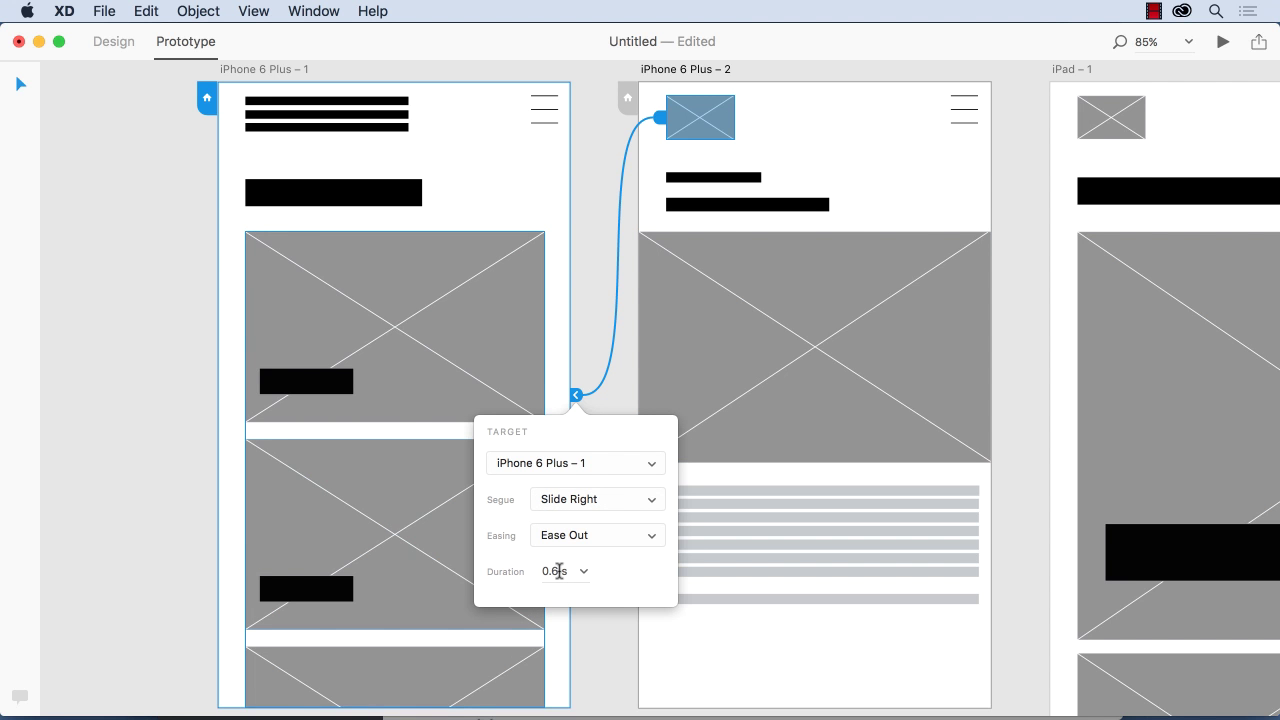
click(558, 571)
drag(558, 571, 553, 571)
text(4)
Preview the prototype again to test the Slide Right return transition
click(601, 240)
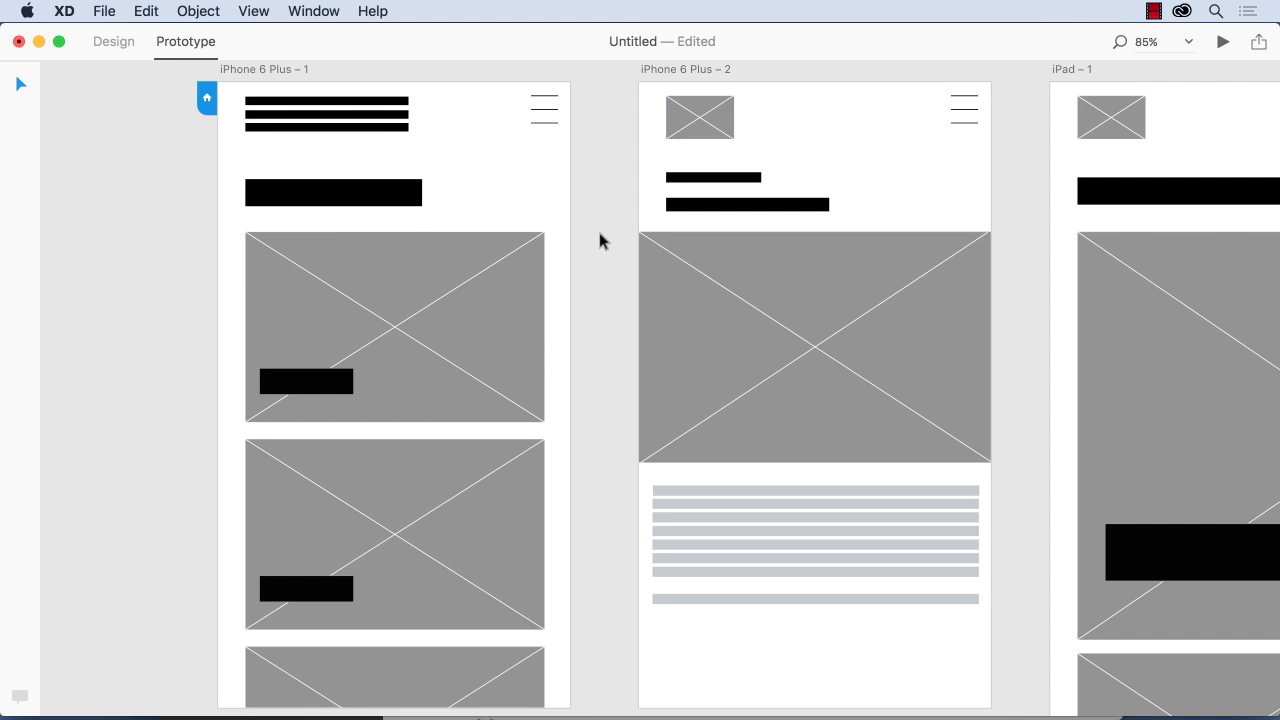
click(1222, 42)
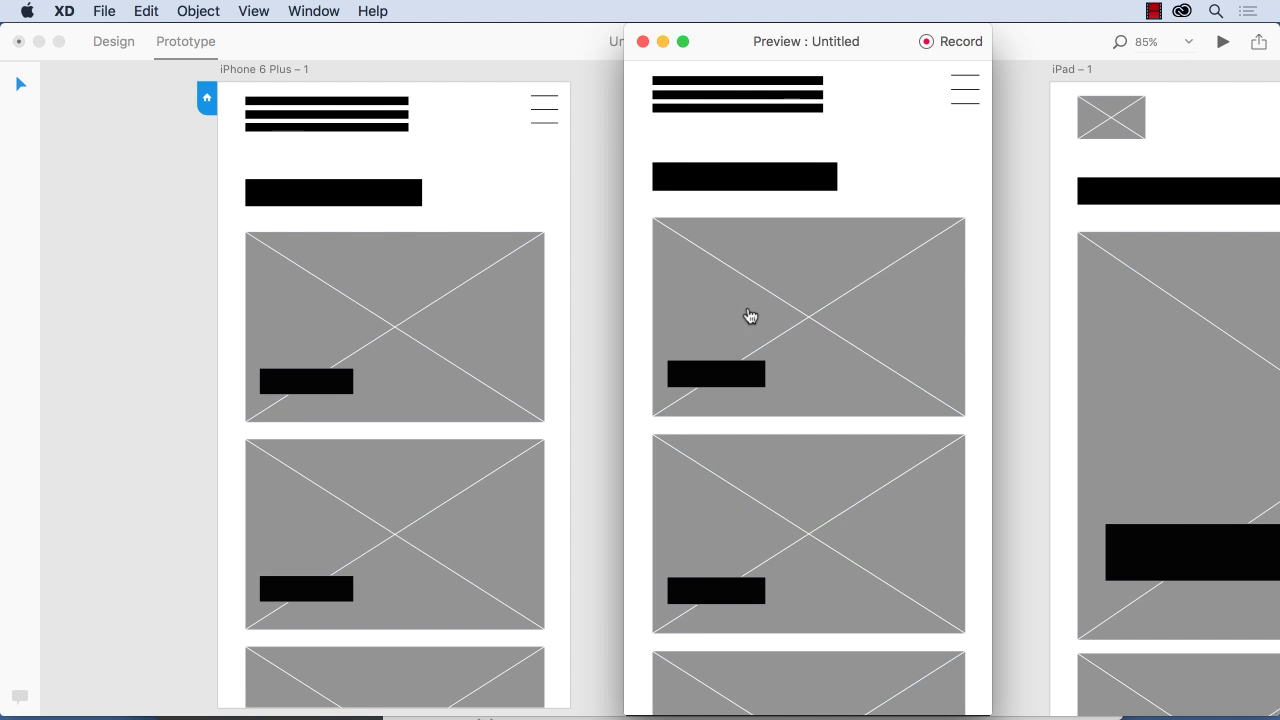
click(751, 314)
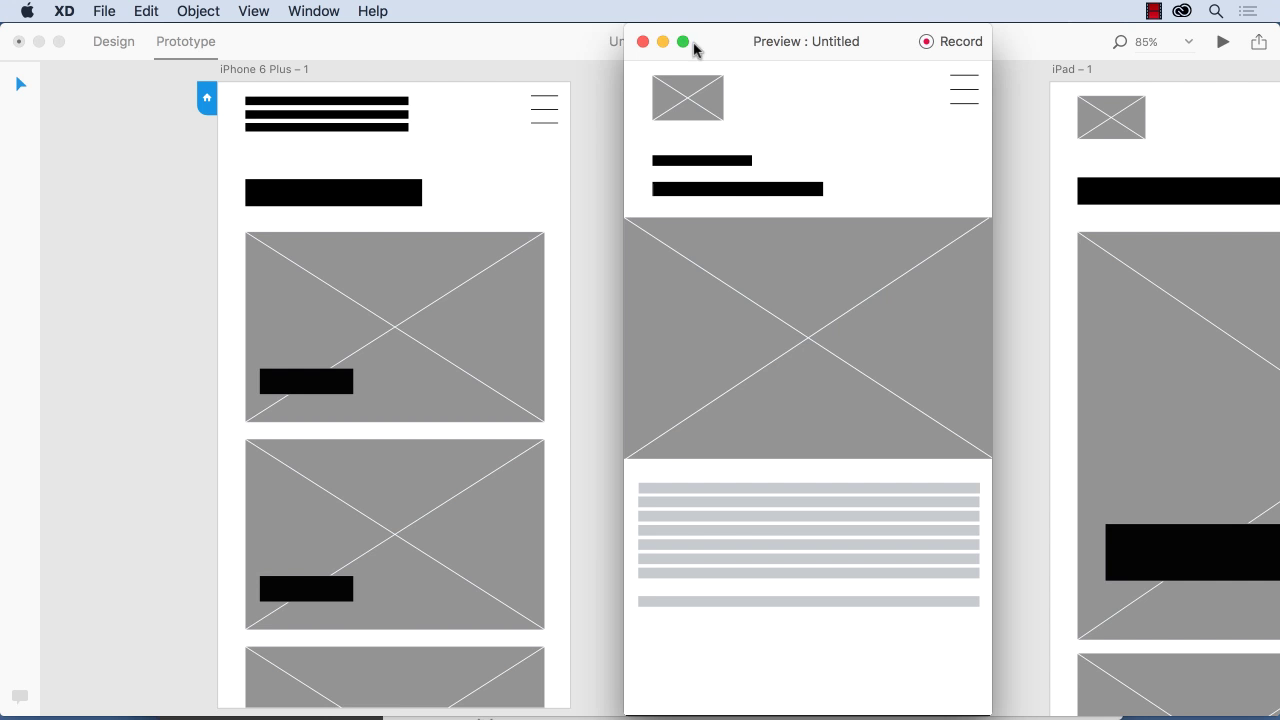
click(641, 42)
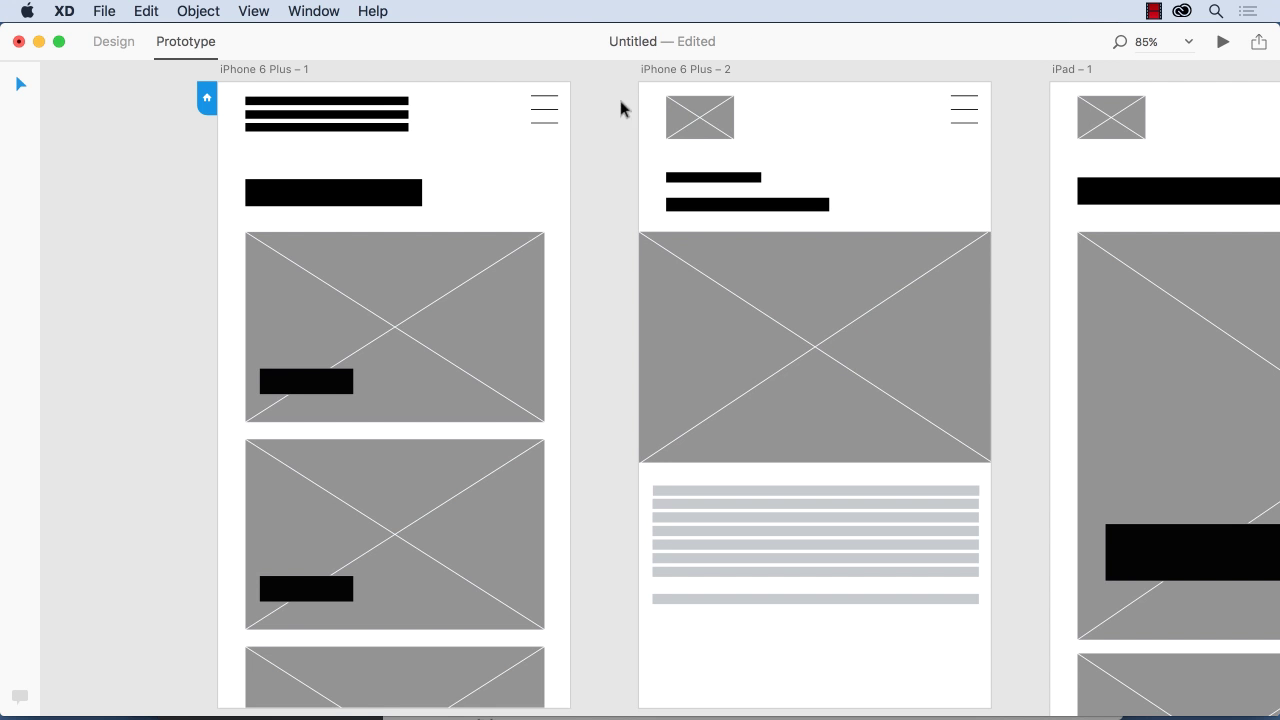
Duplicate the bottom gray text line below the paragraph, stacking lines down to Y 704
scroll(589, 187, down, 3)
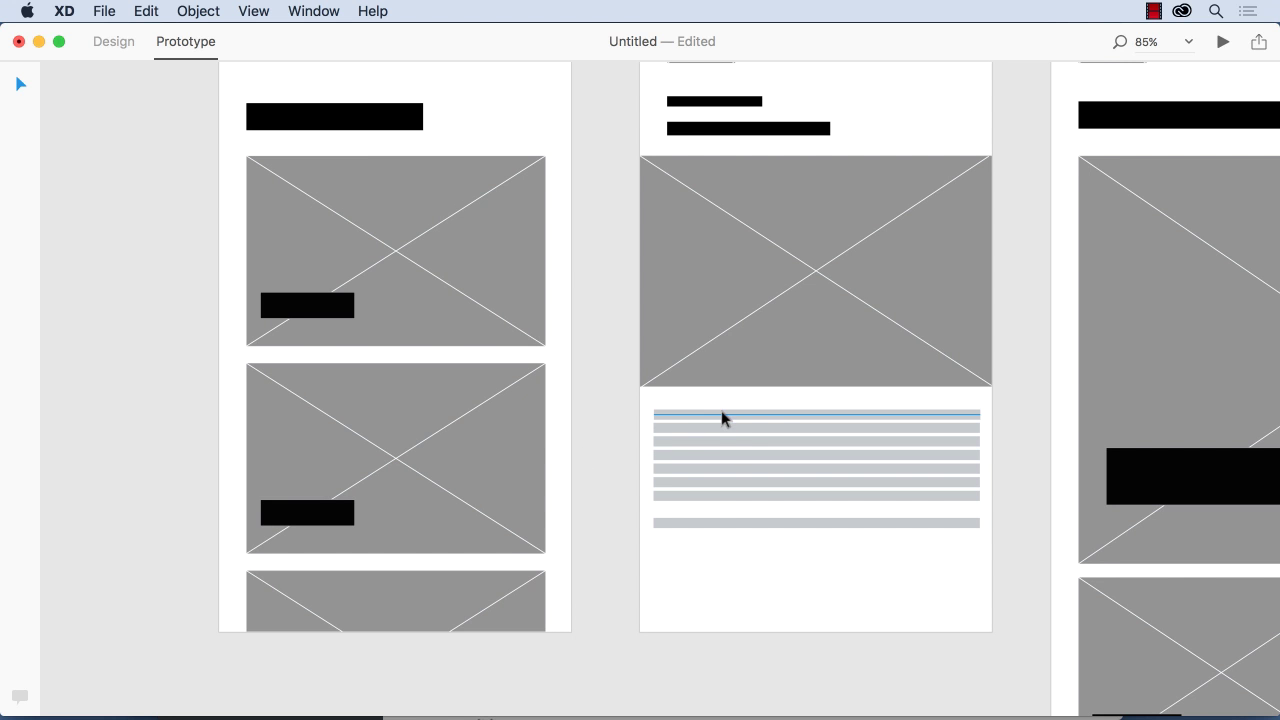
click(705, 523)
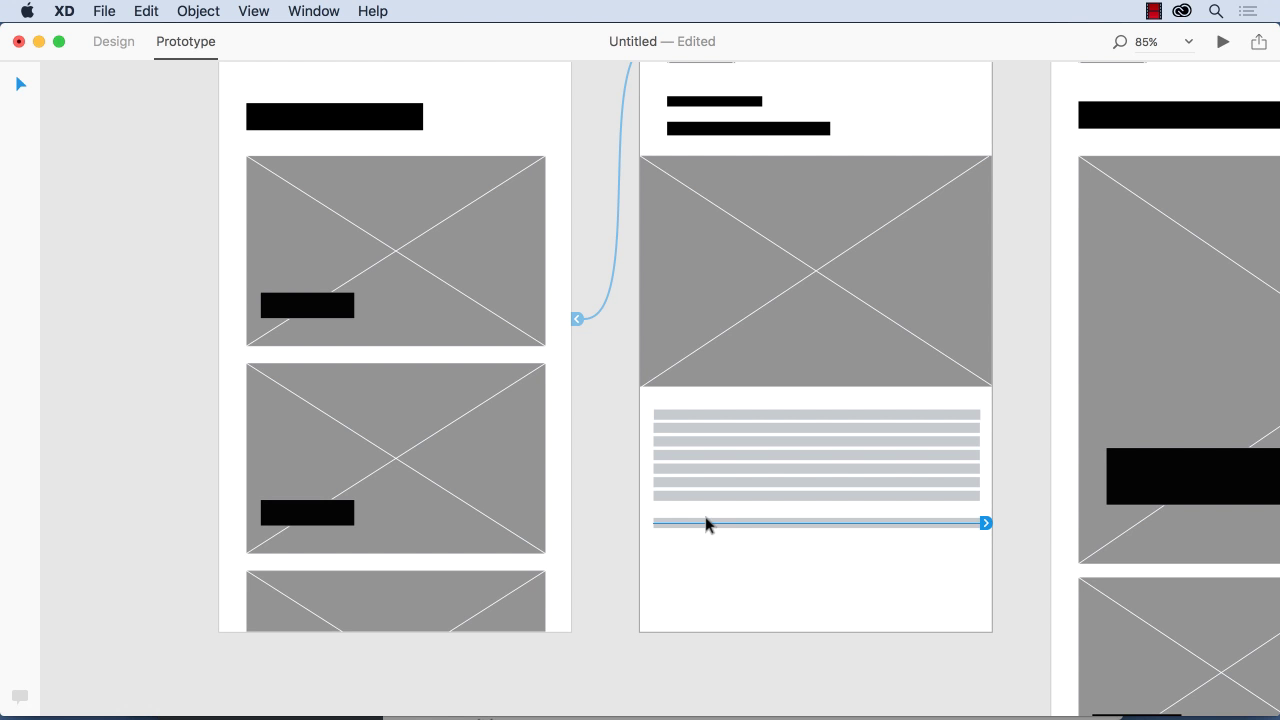
click(114, 42)
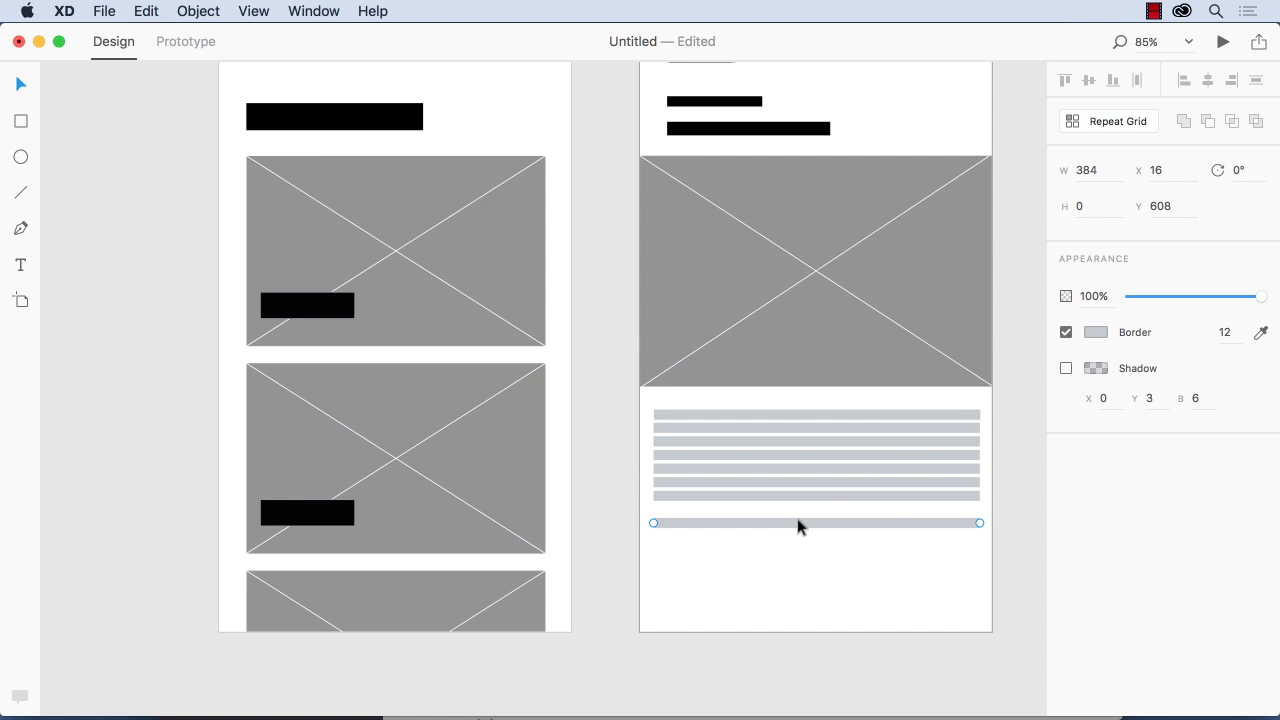
drag(798, 526, 798, 537)
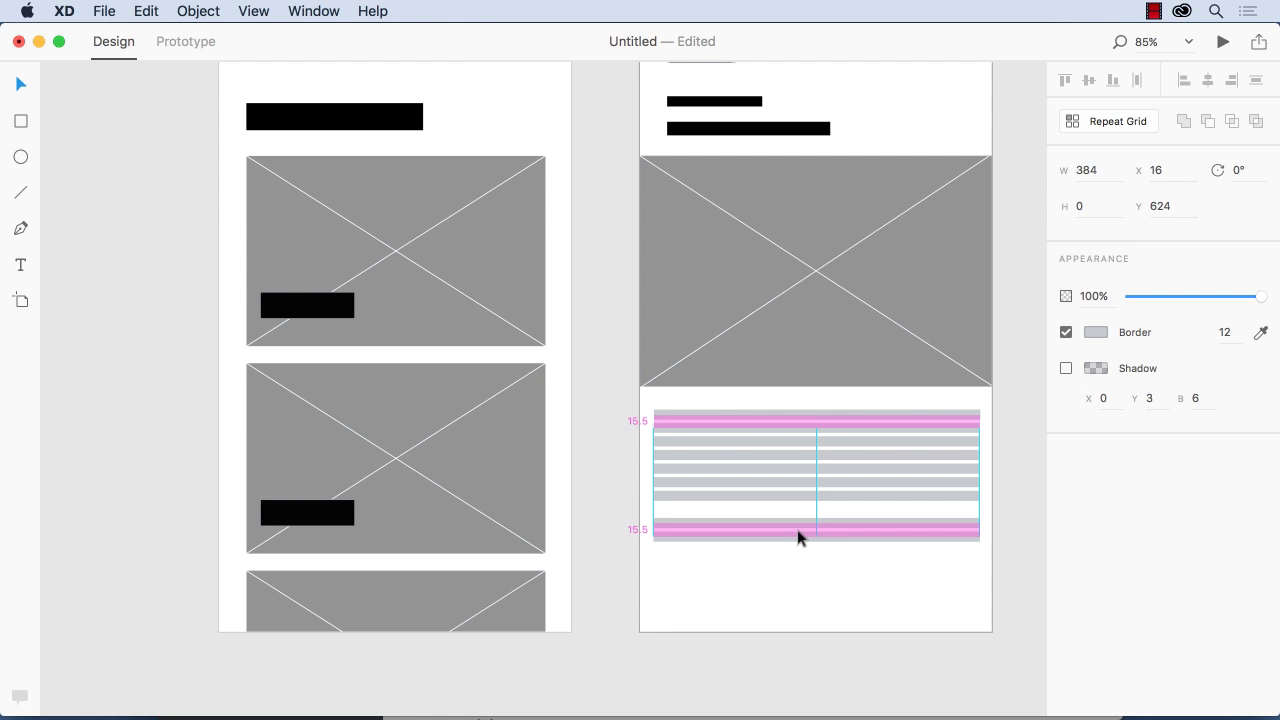
drag(798, 537, 798, 537)
key(Escape)
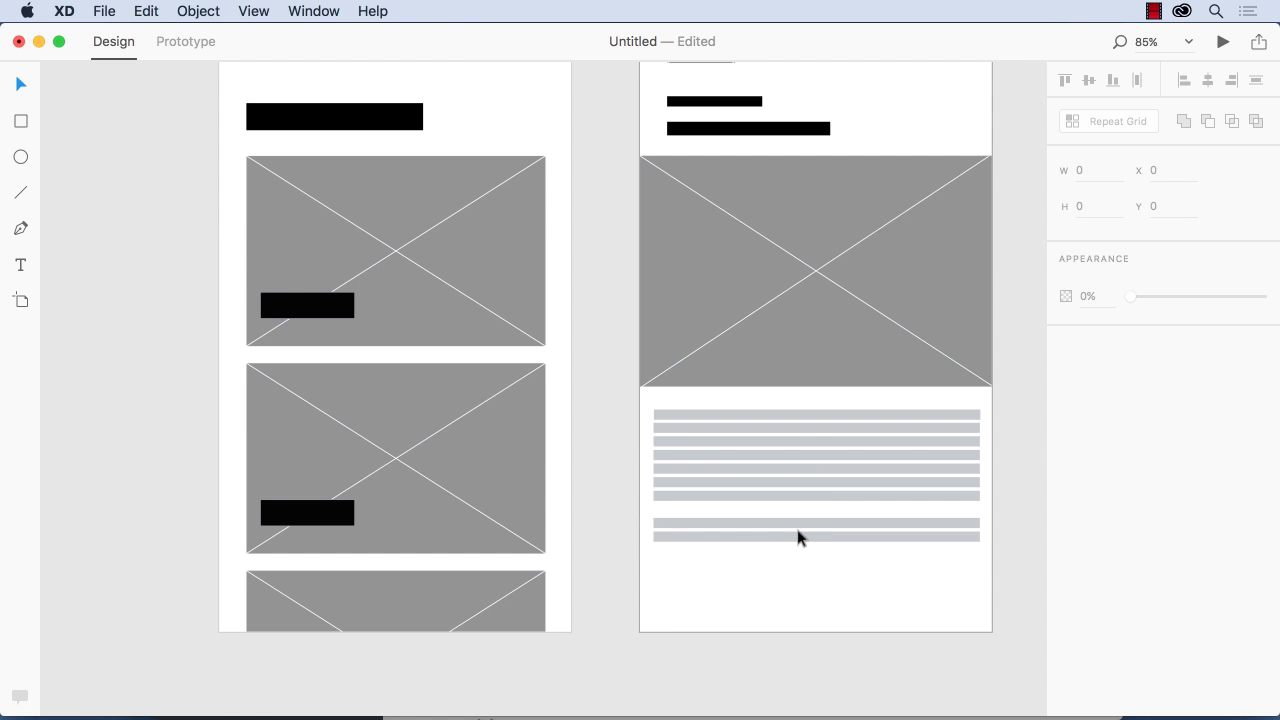
click(798, 540)
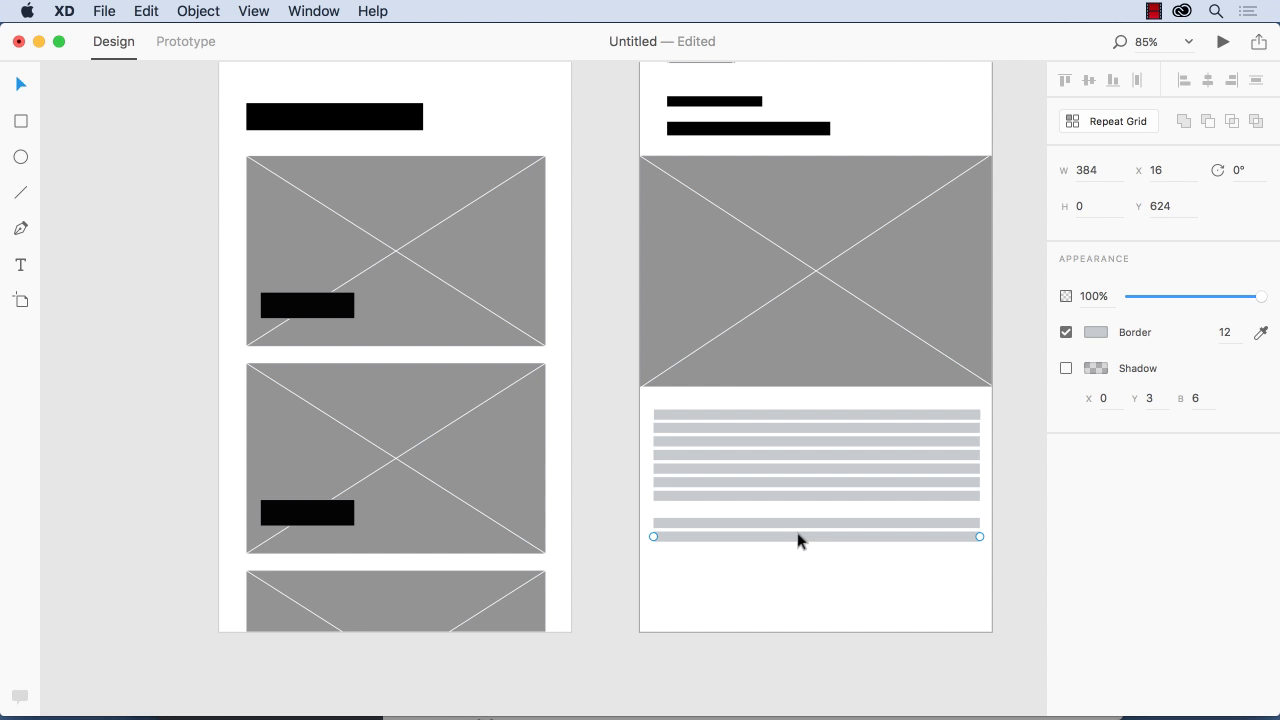
drag(798, 540, 796, 611)
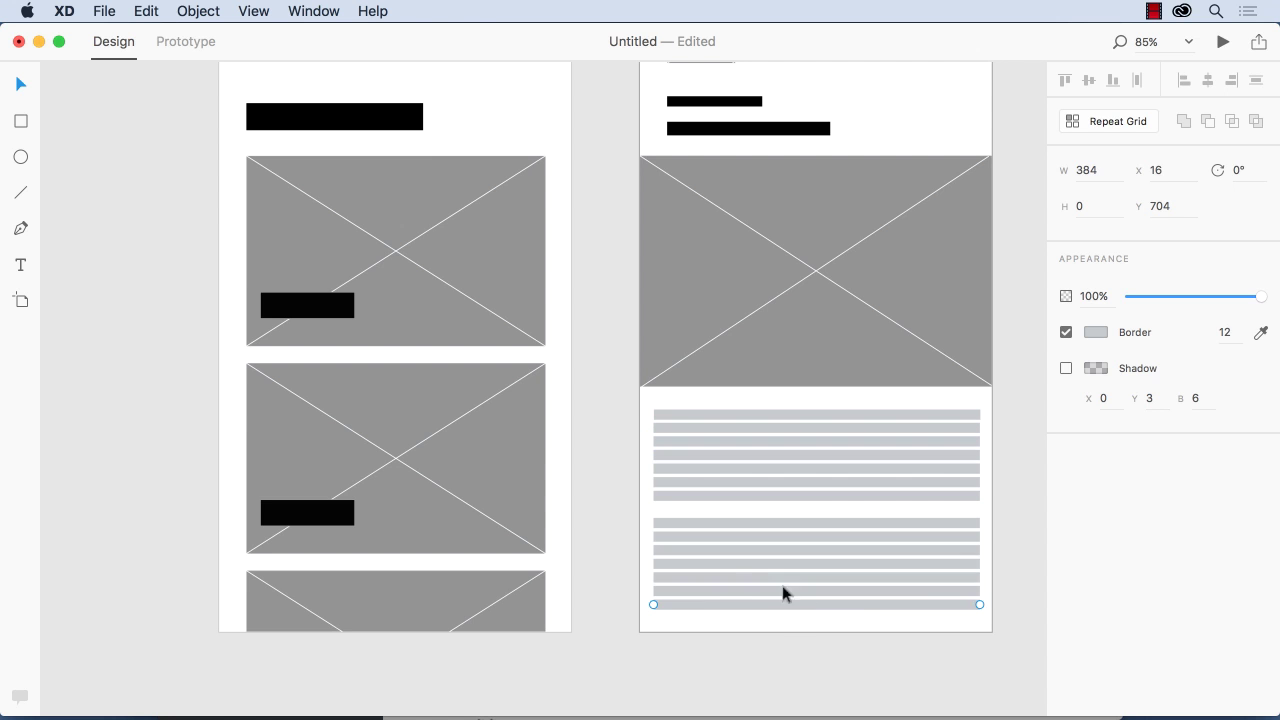
click(615, 424)
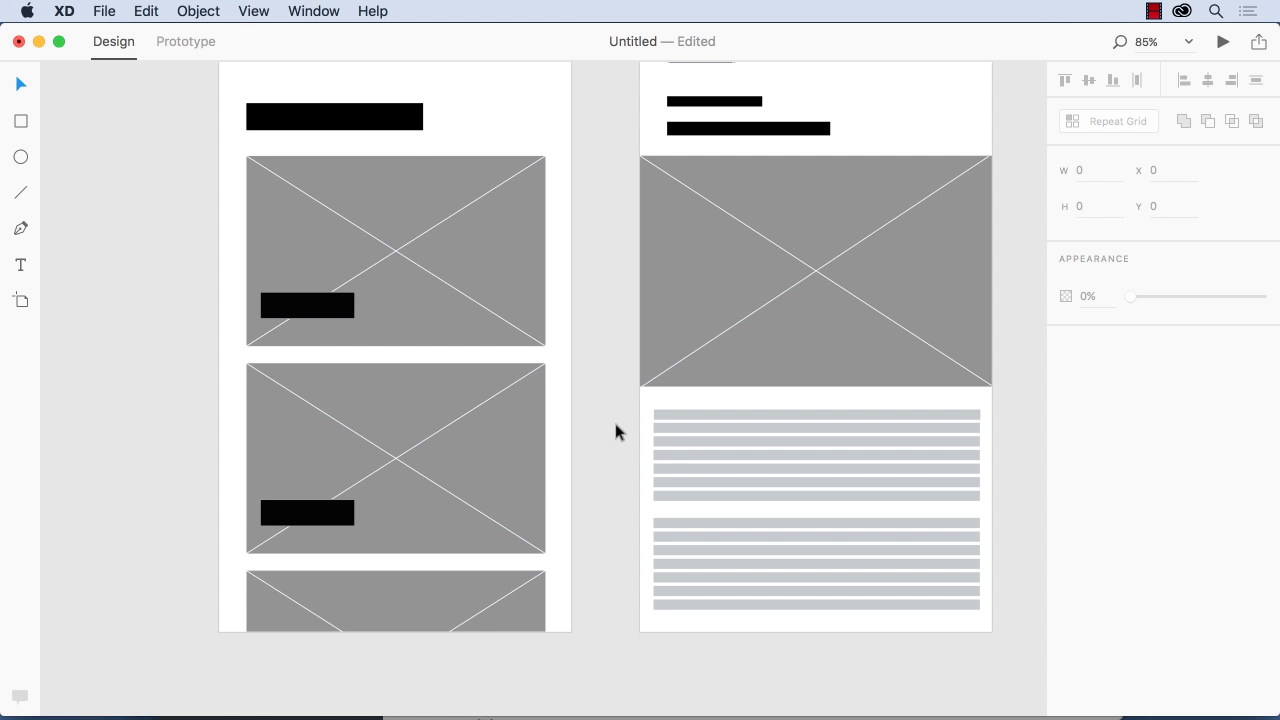
Zoom the canvas out to 50%
scroll(615, 431, up, 5)
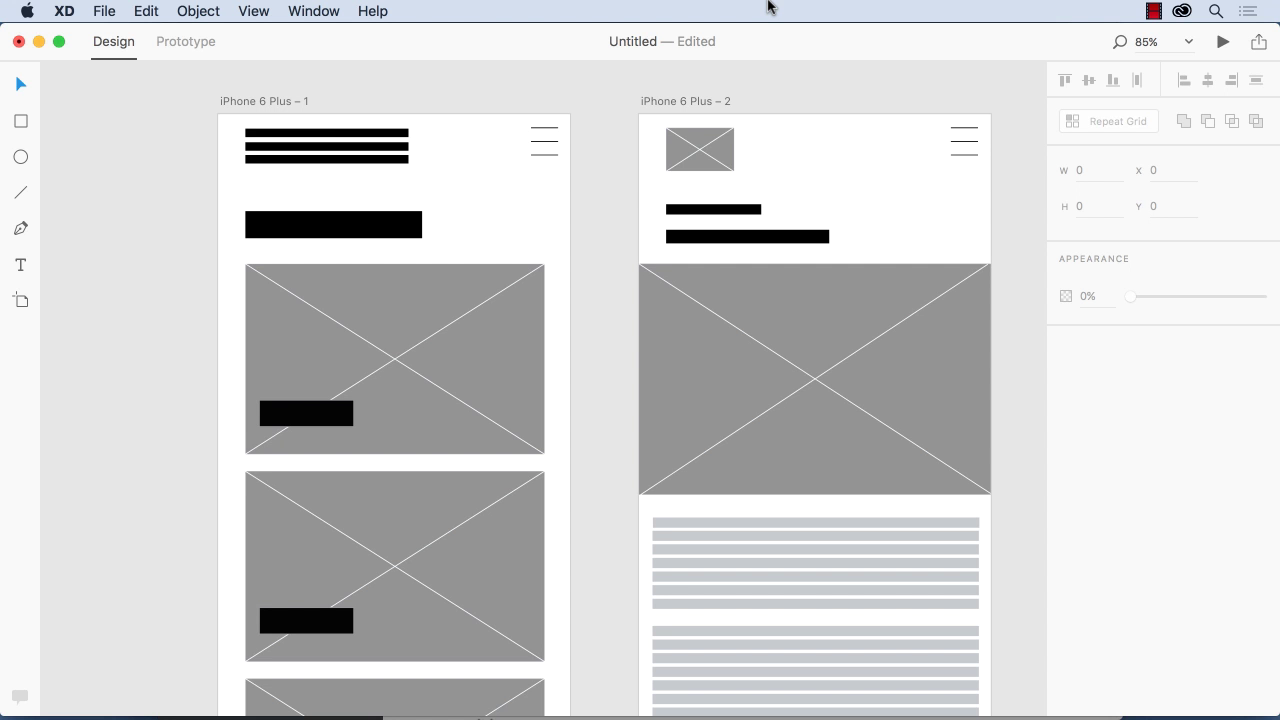
click(1147, 41)
key(Return)
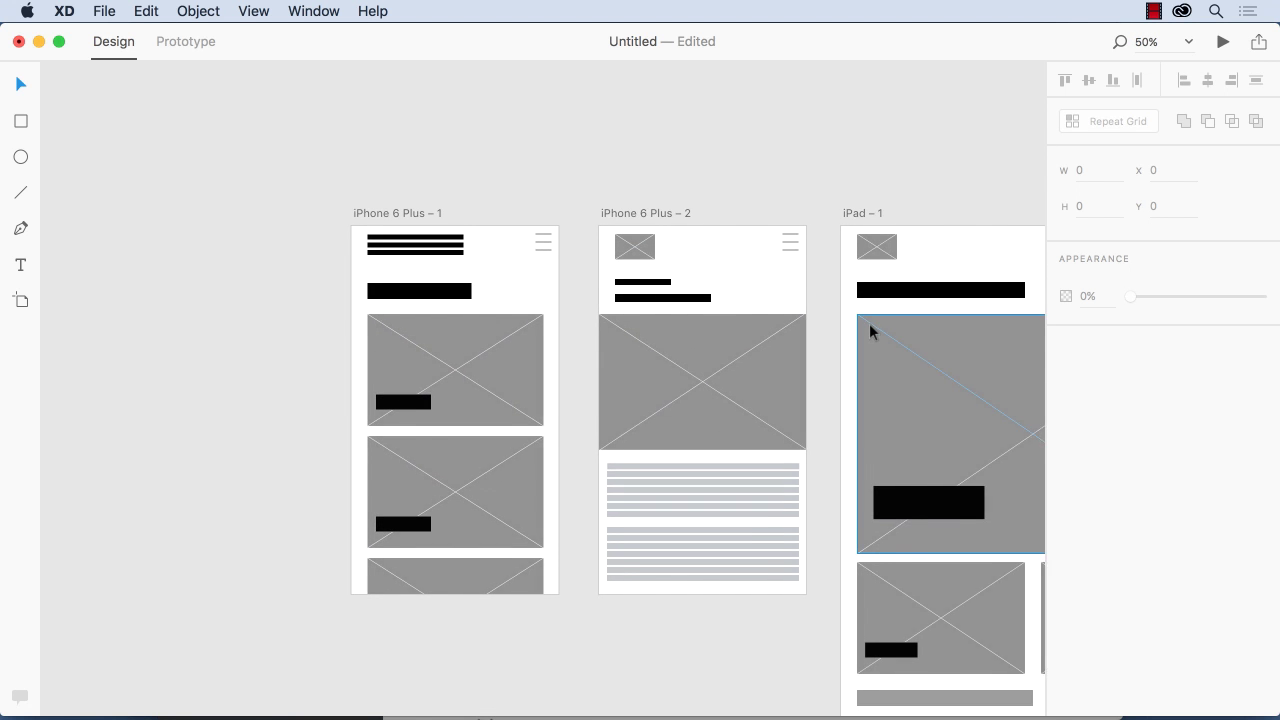
Scroll across the iPhone and iPad artboards and select iPhone 6 Plus – 1
scroll(869, 329, right, 5)
scroll(869, 329, down, 2)
scroll(853, 321, right, 10)
scroll(853, 321, down, 2)
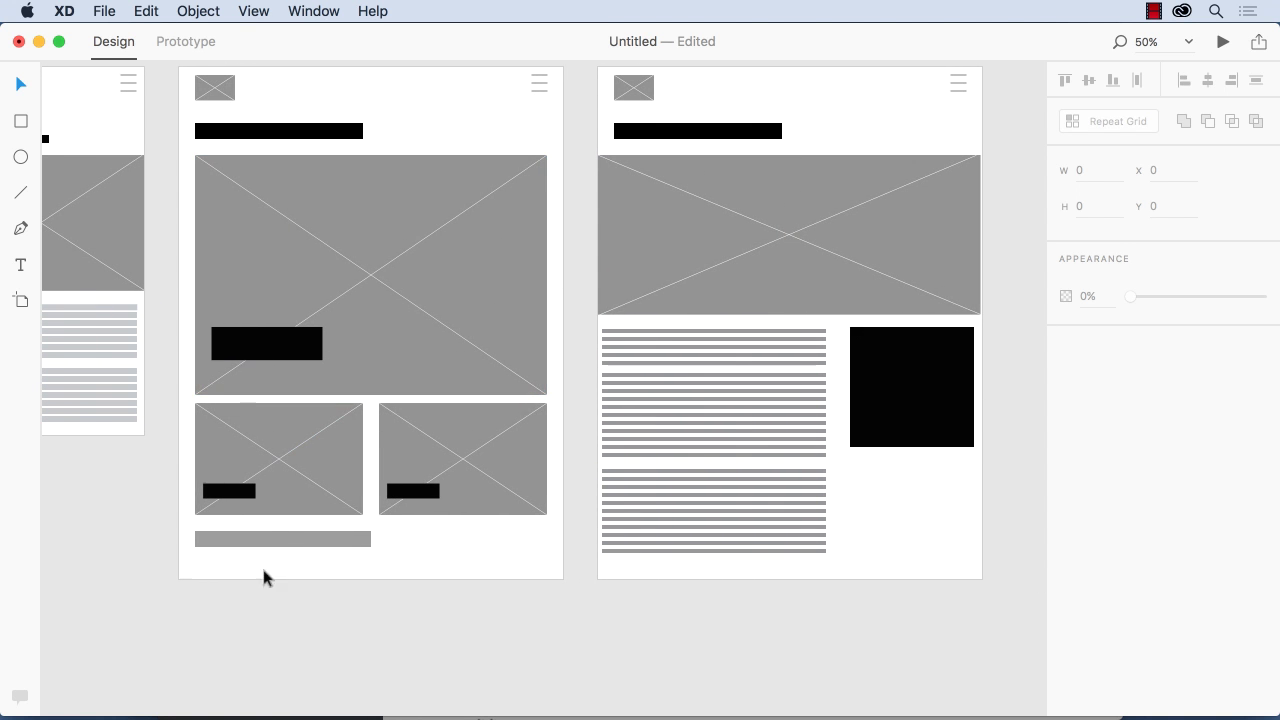
scroll(305, 284, left, 8)
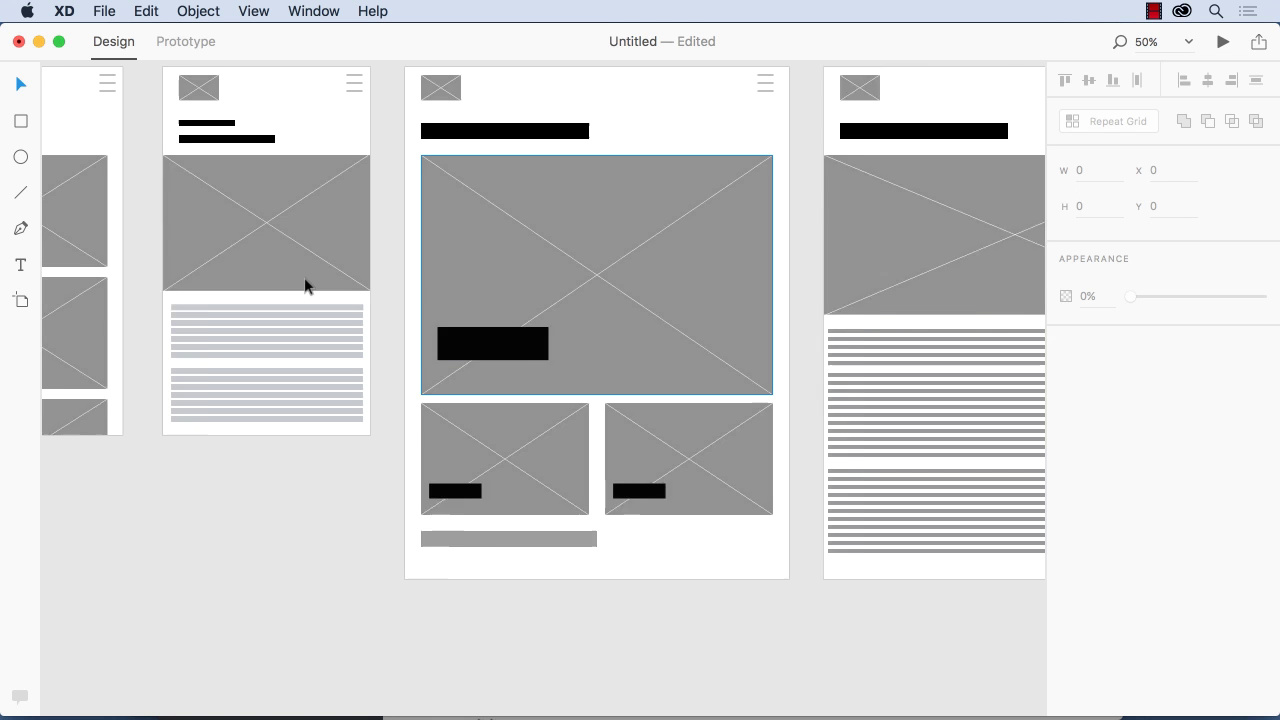
scroll(305, 285, left, 4)
scroll(305, 285, right, 6)
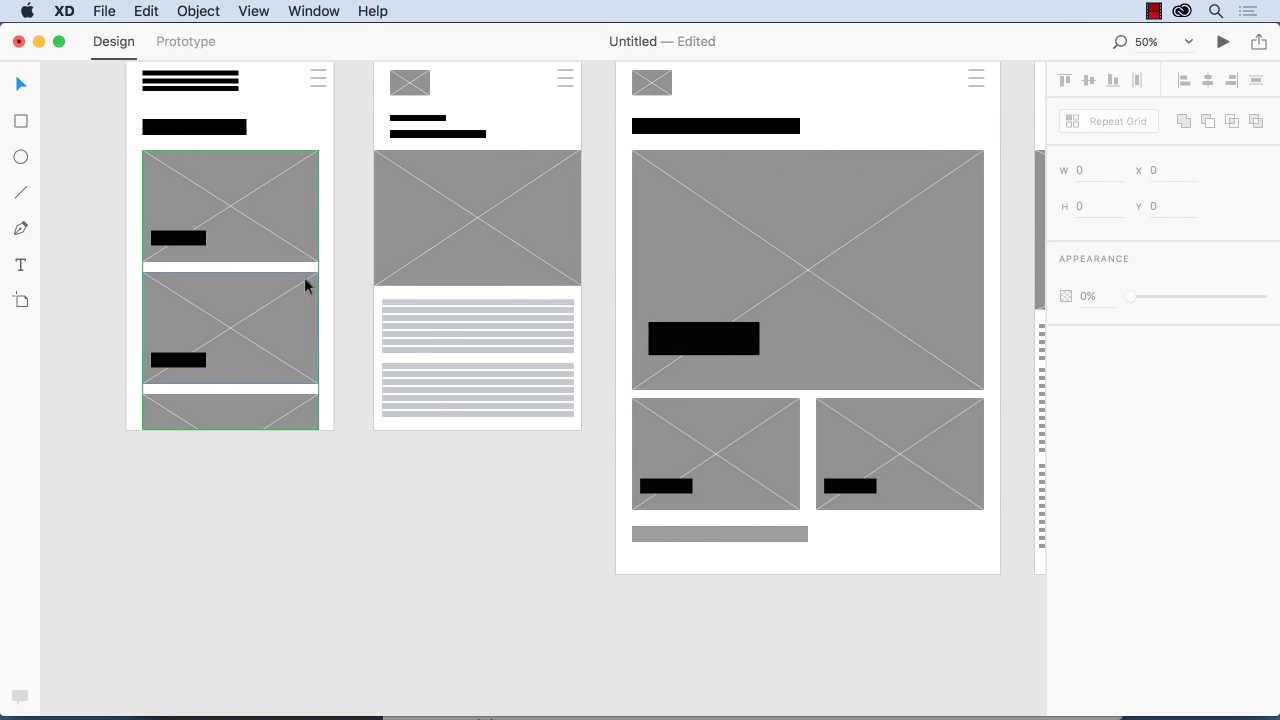
scroll(305, 285, up, 5)
scroll(305, 285, left, 3)
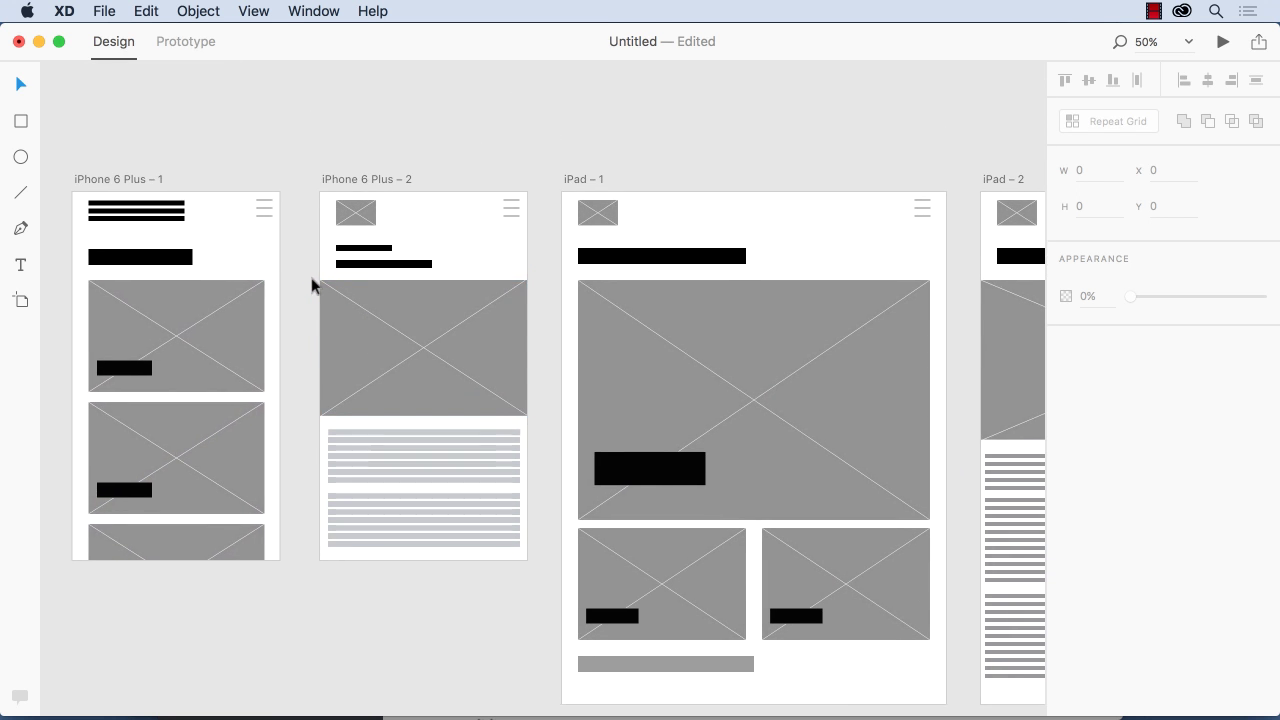
scroll(311, 286, down, 1)
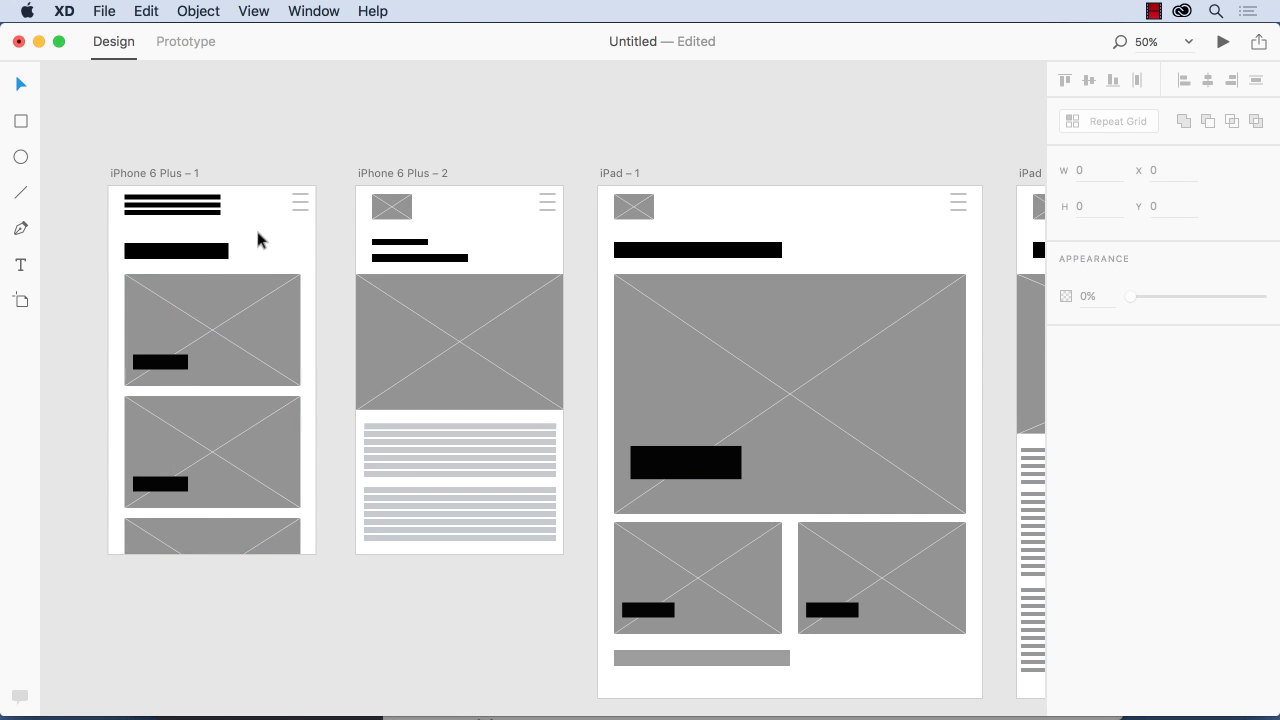
click(157, 175)
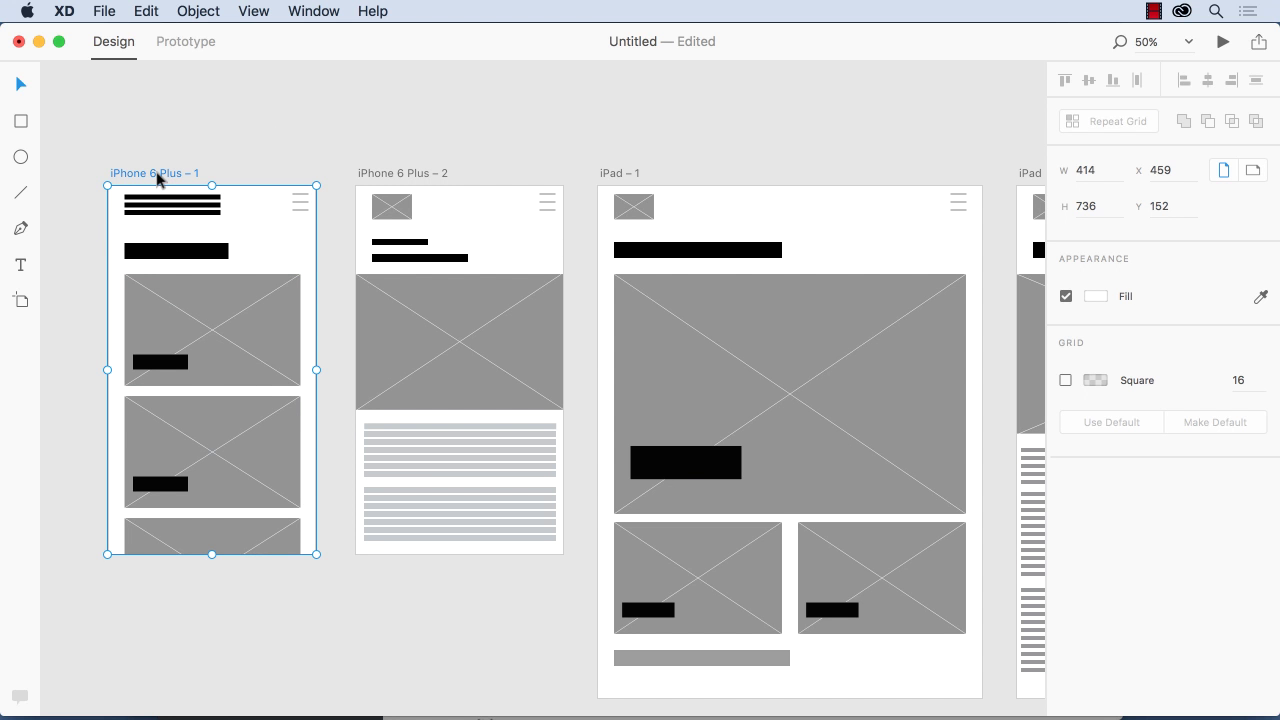
Zoom to 85% and enable a 16-px square grid on the iPhone 6 Plus – 1 artboard
click(1150, 44)
text(85)
key(Return)
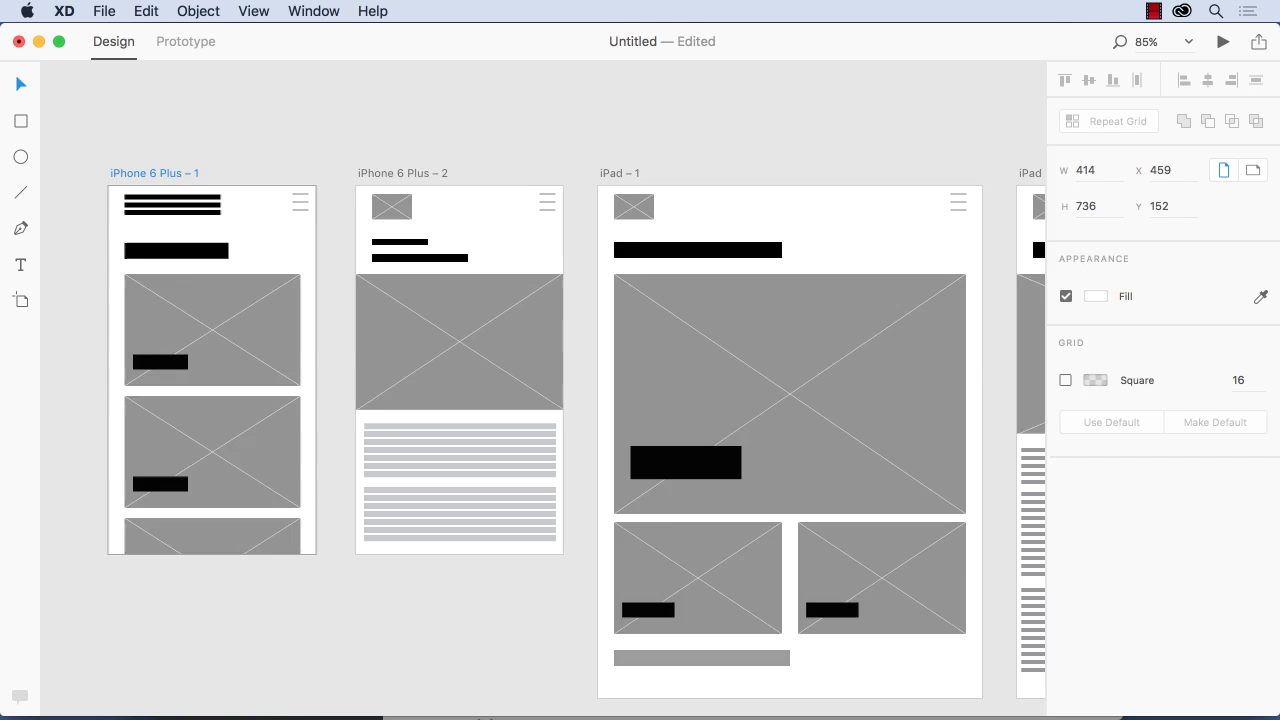
scroll(78, 433, left, 5)
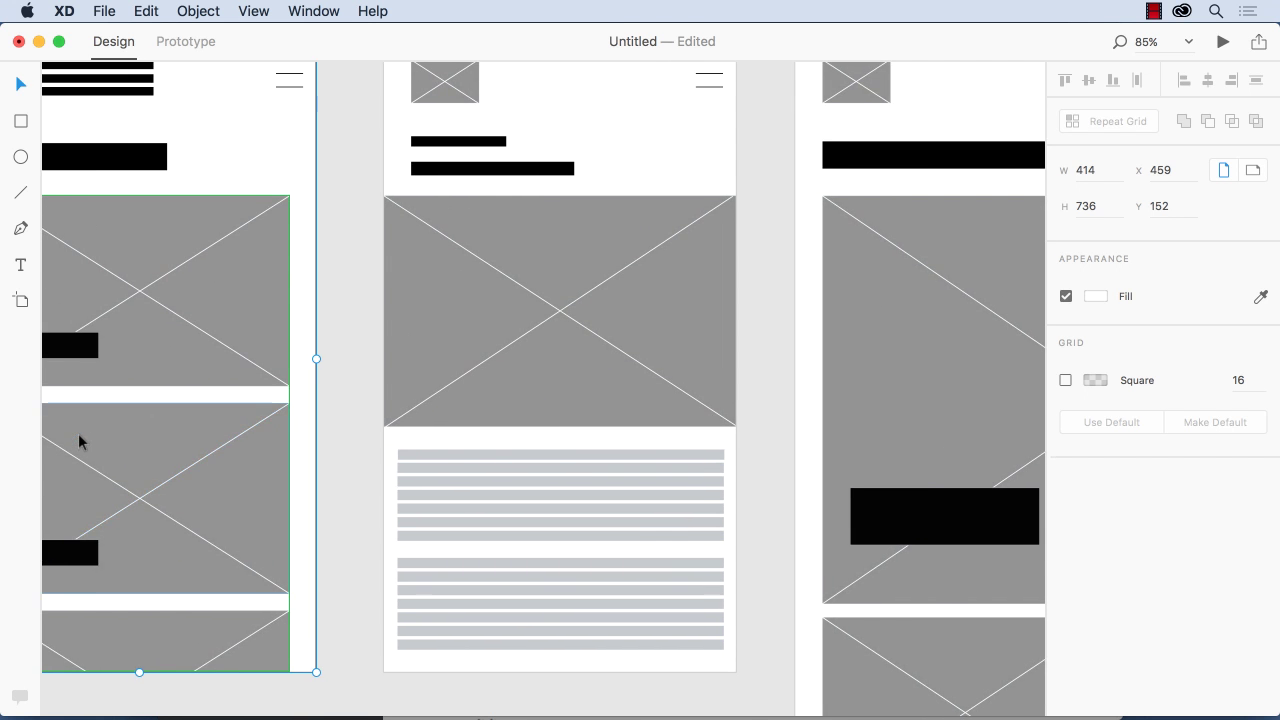
scroll(76, 428, up, 4)
scroll(76, 428, left, 2)
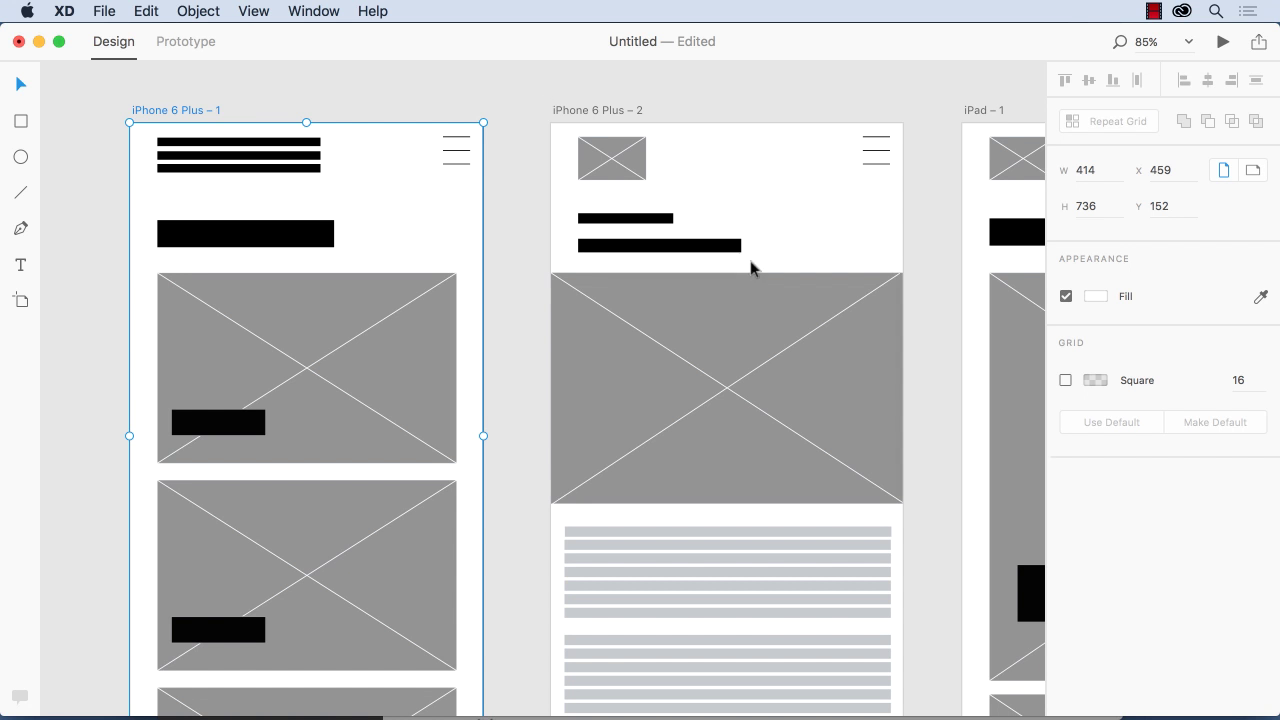
click(1064, 378)
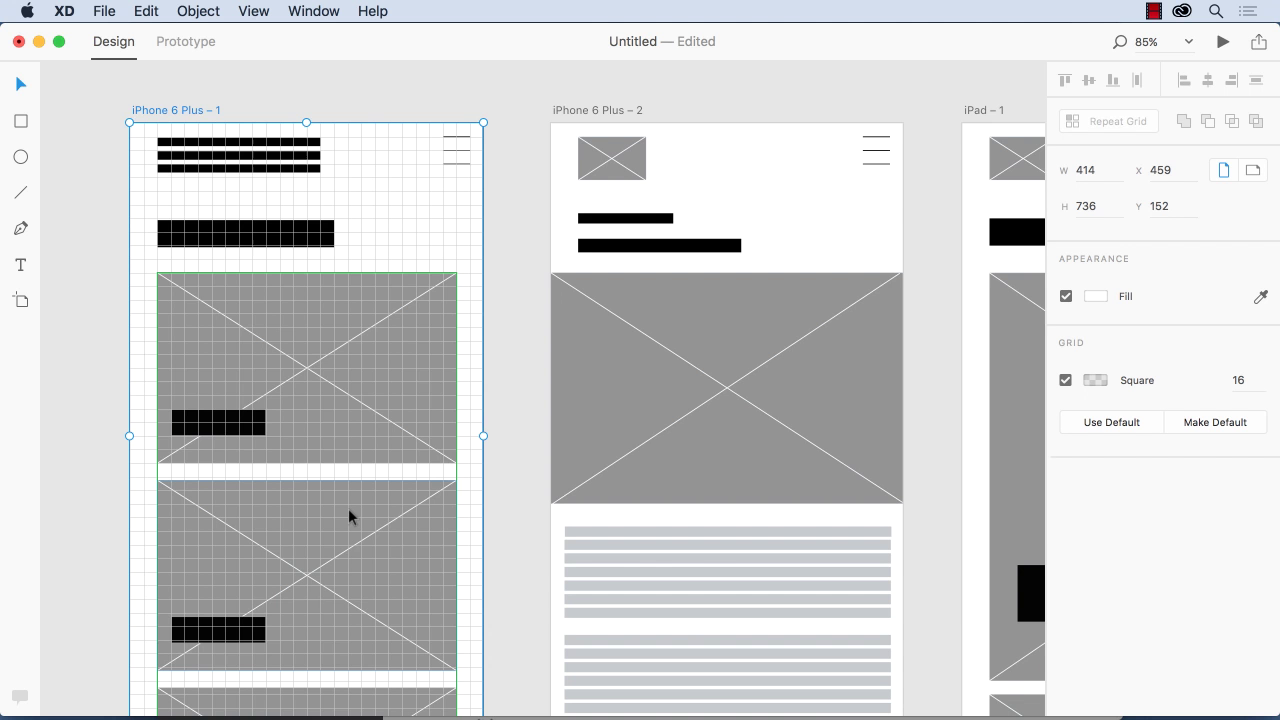
Scroll the canvas over to the iPad – 1 and iPad – 2 artboards
scroll(552, 505, right, 10)
scroll(552, 505, down, 3)
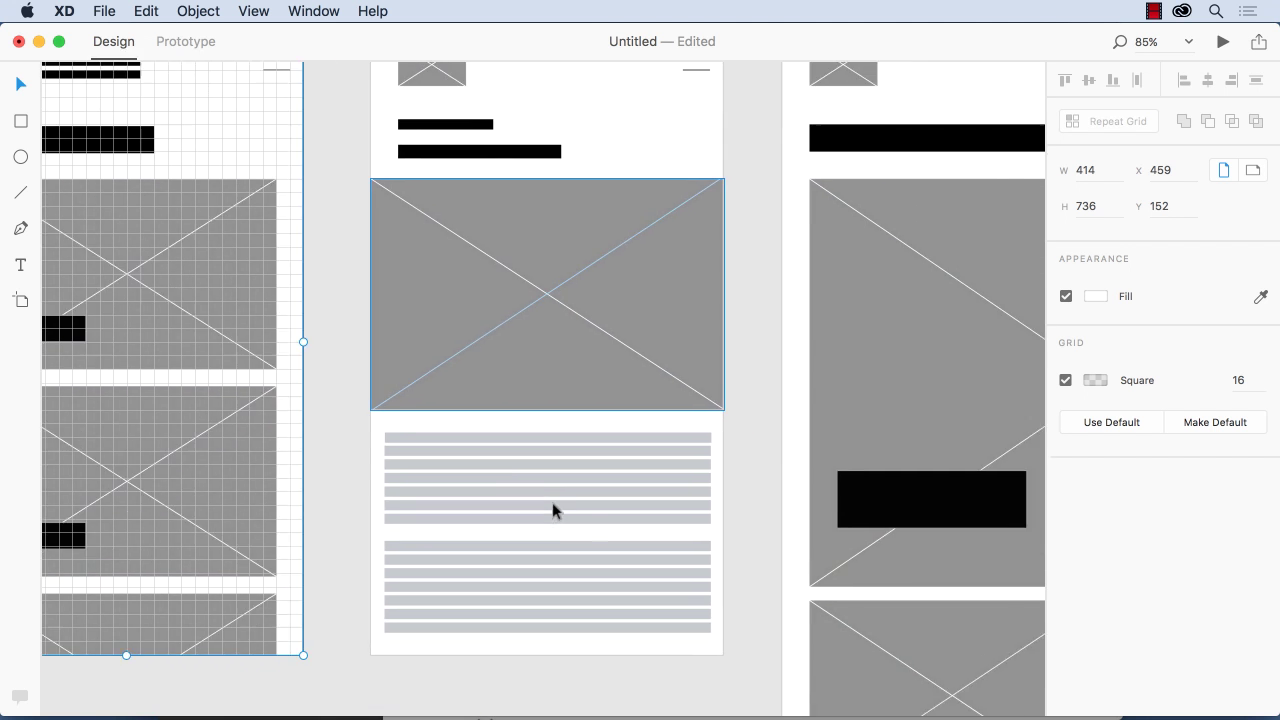
scroll(552, 503, right, 10)
scroll(552, 503, up, 5)
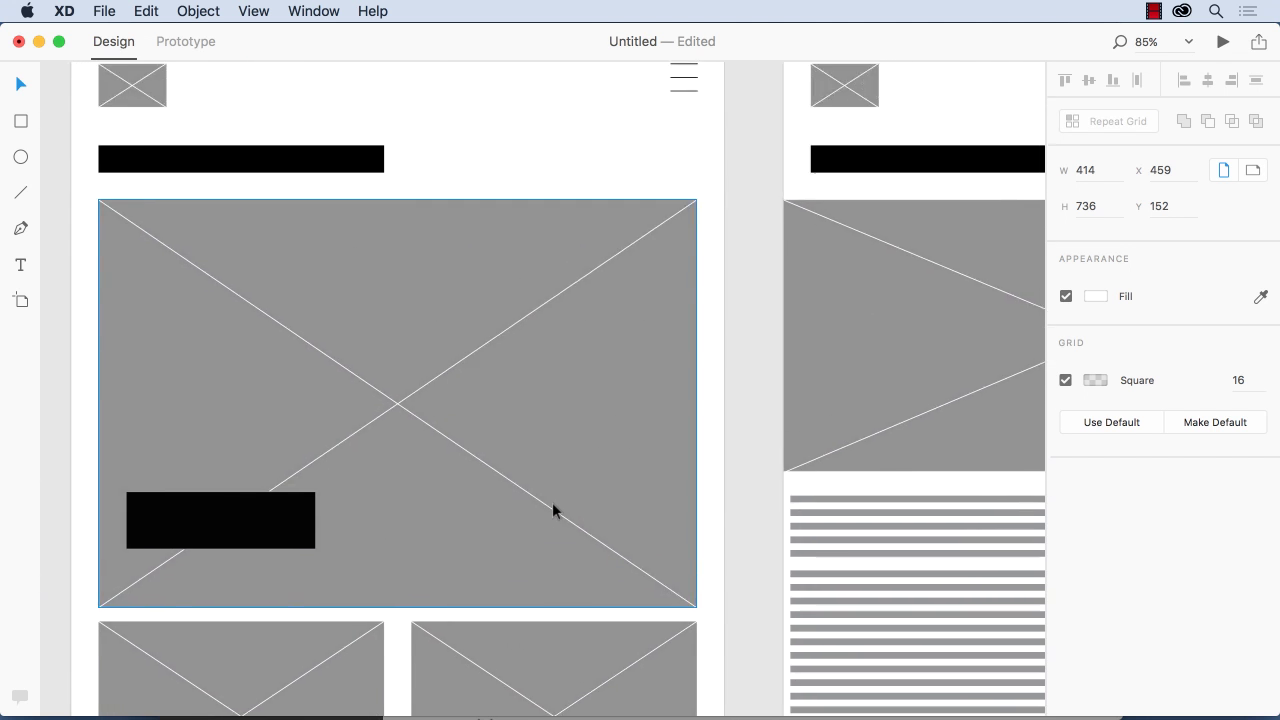
scroll(552, 508, down, 5)
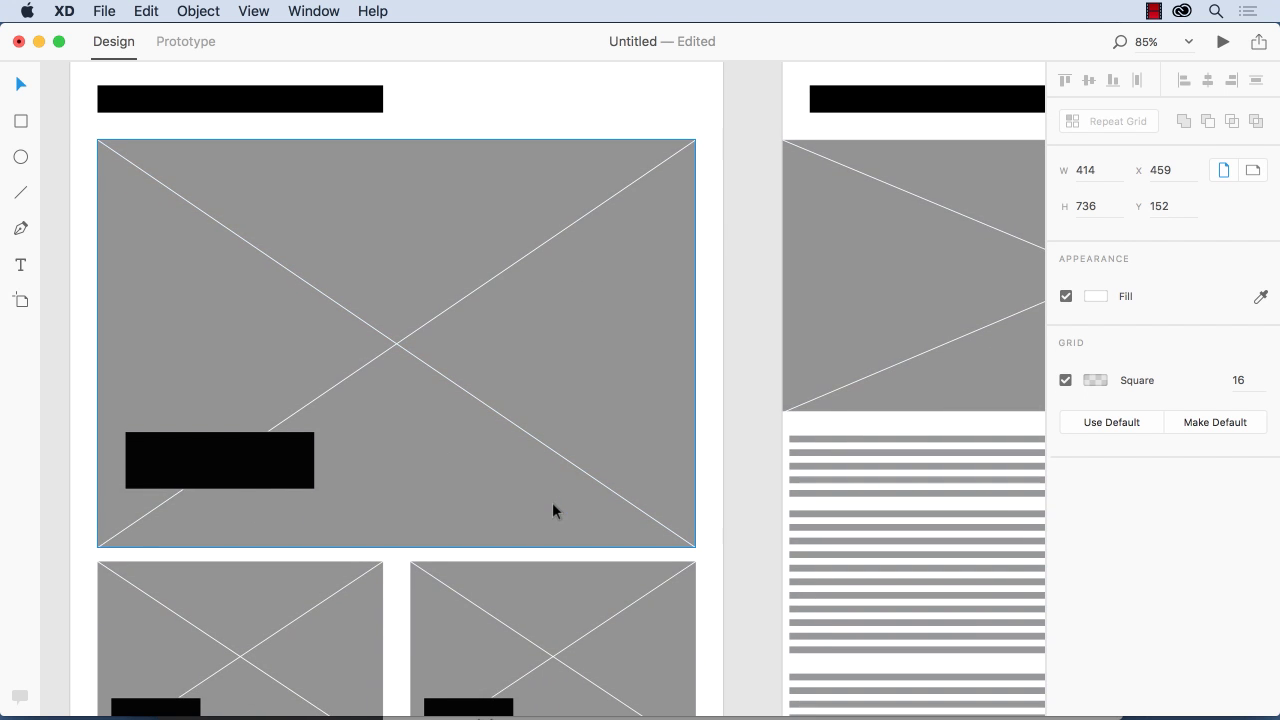
Choose the Artboard tool and browse presets from iPhone and iPad through Surface to Web 1920
click(21, 300)
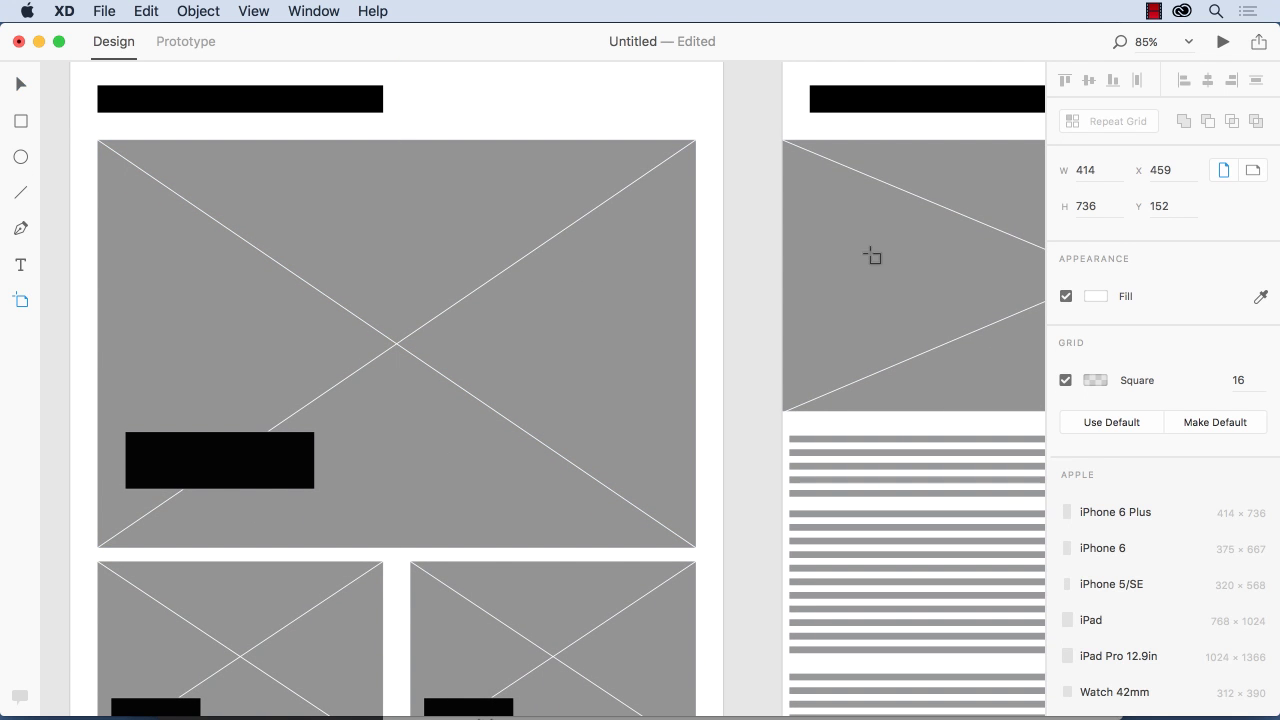
scroll(1173, 447, down, 10)
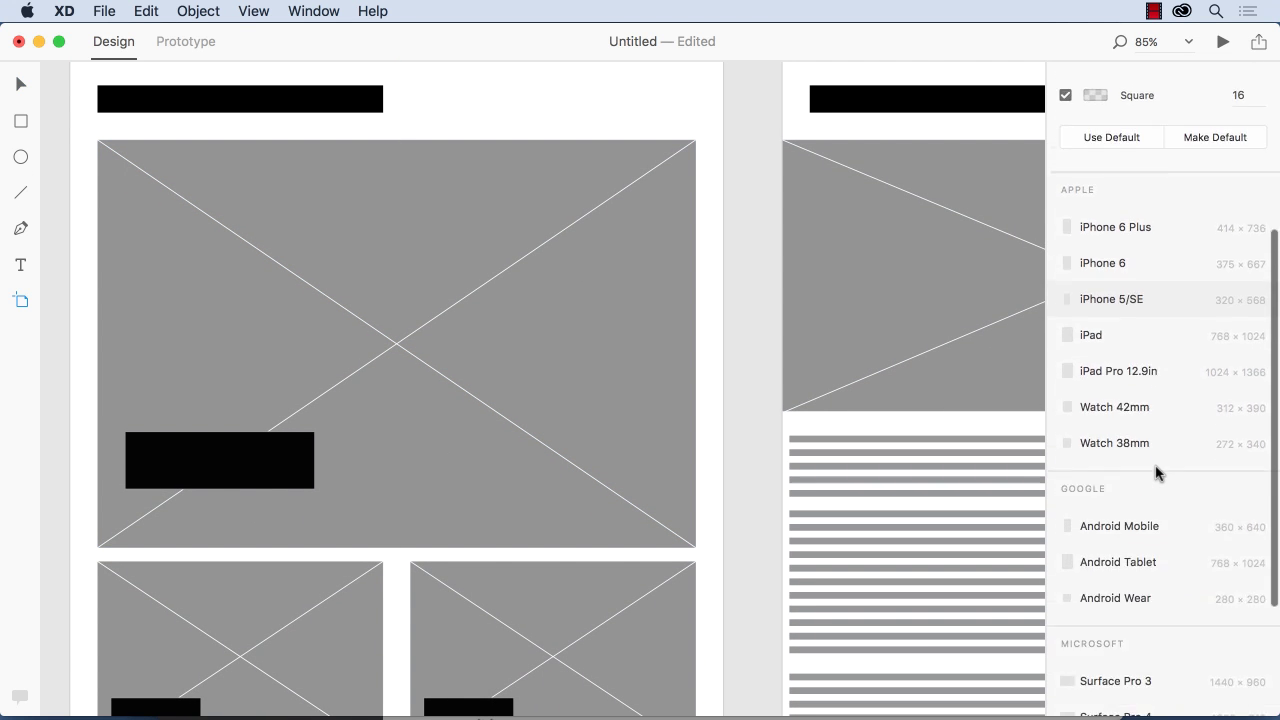
scroll(1157, 471, down, 2)
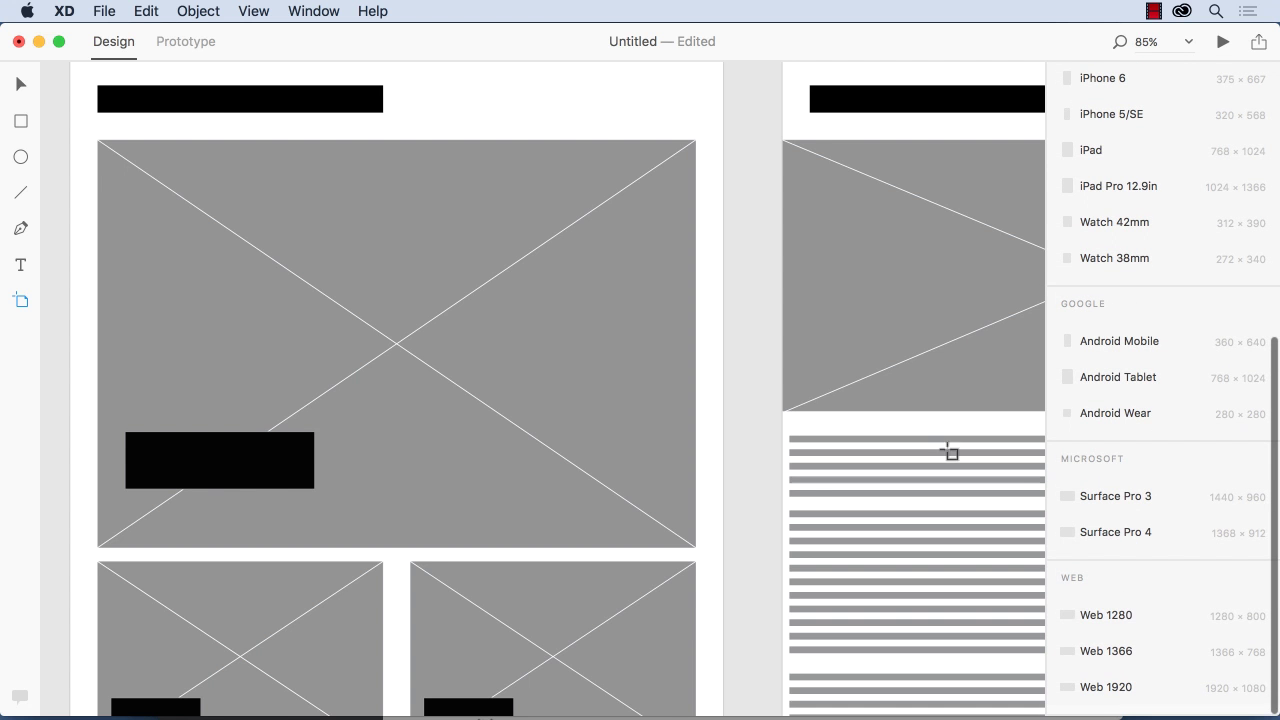
scroll(738, 366, up, 3)
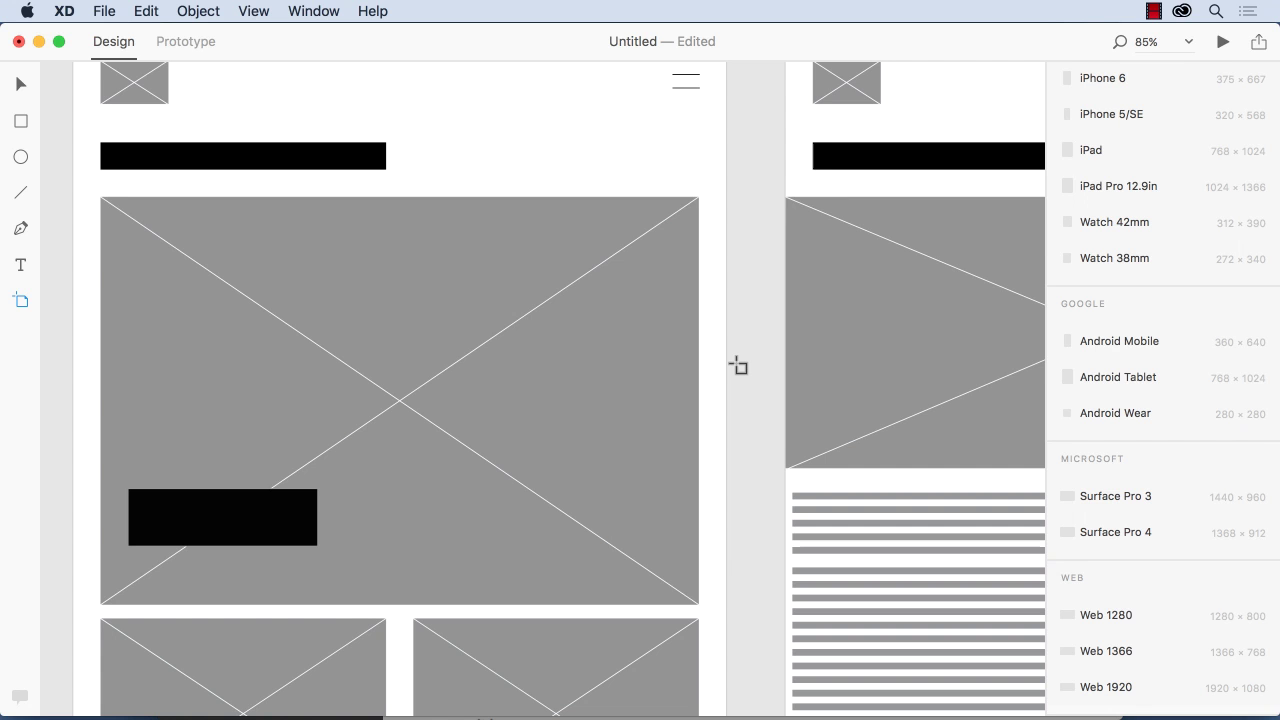